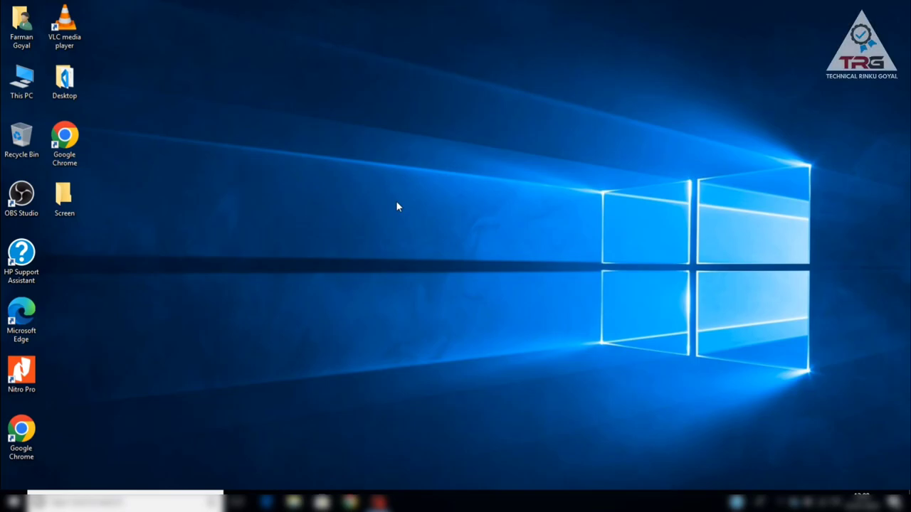
Step: Launch Notepad and start a new blank document
{"action": "key", "text": "super+r"}
{"action": "type", "text": "notepad"}
{"action": "key", "text": "Return"}
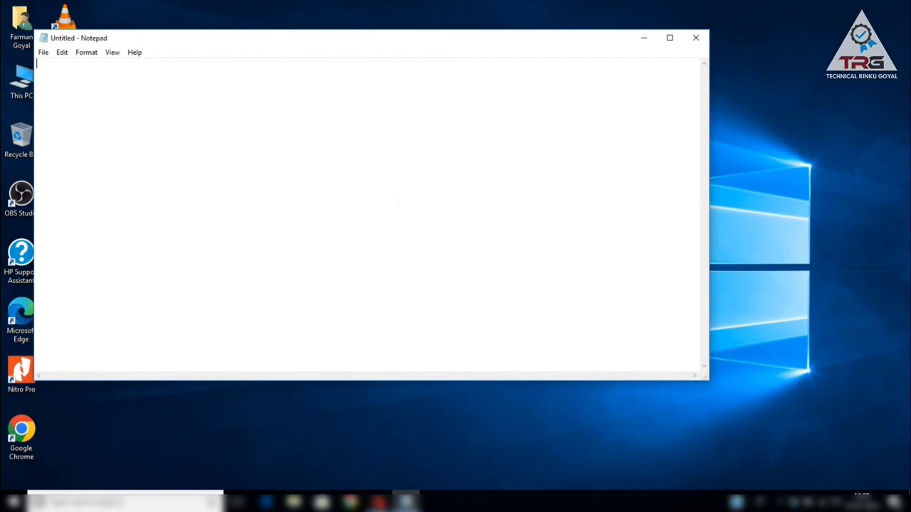
{"action": "left_click", "coordinate": [44, 52]}
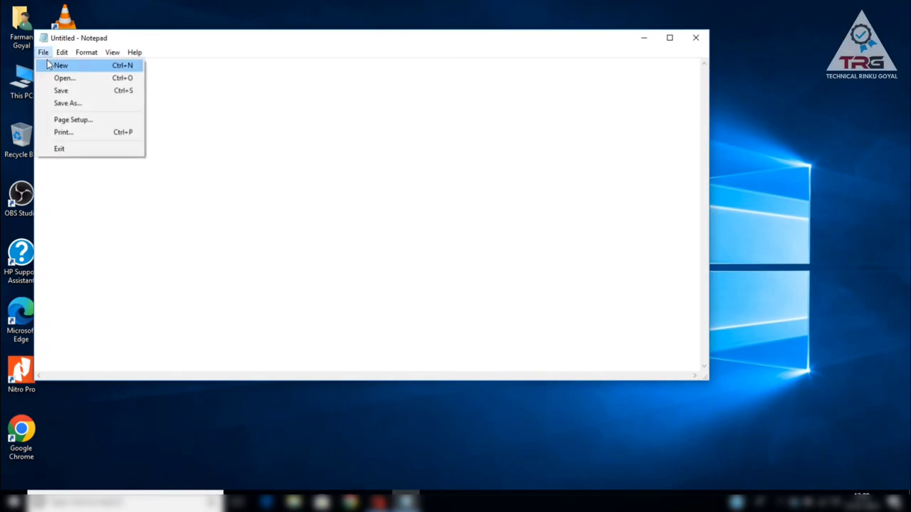
{"action": "left_click", "coordinate": [49, 65]}
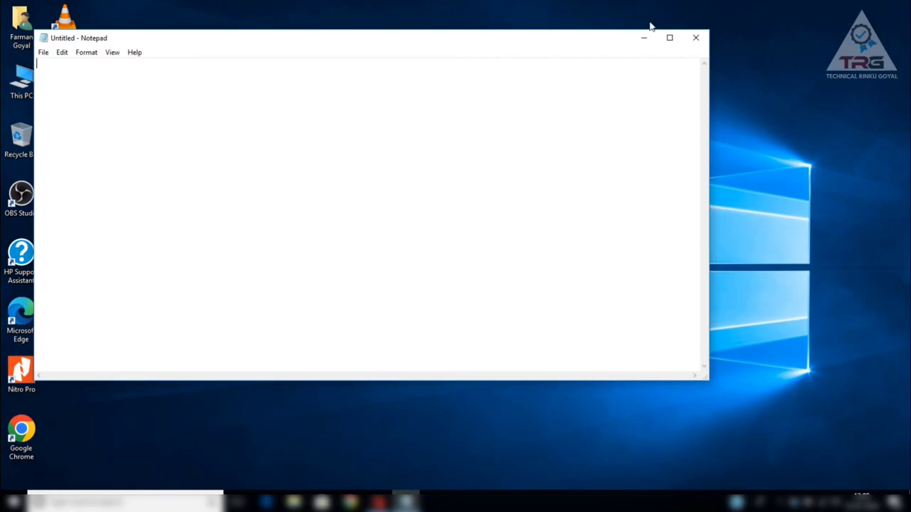
Step: Maximize the Notepad window and restore it to its previous size
{"action": "left_click", "coordinate": [670, 38]}
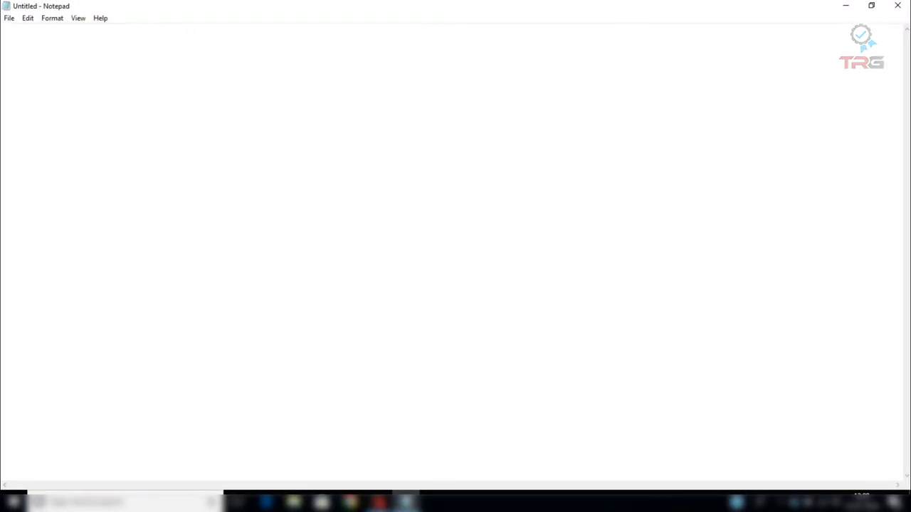
{"action": "left_click", "coordinate": [880, 8]}
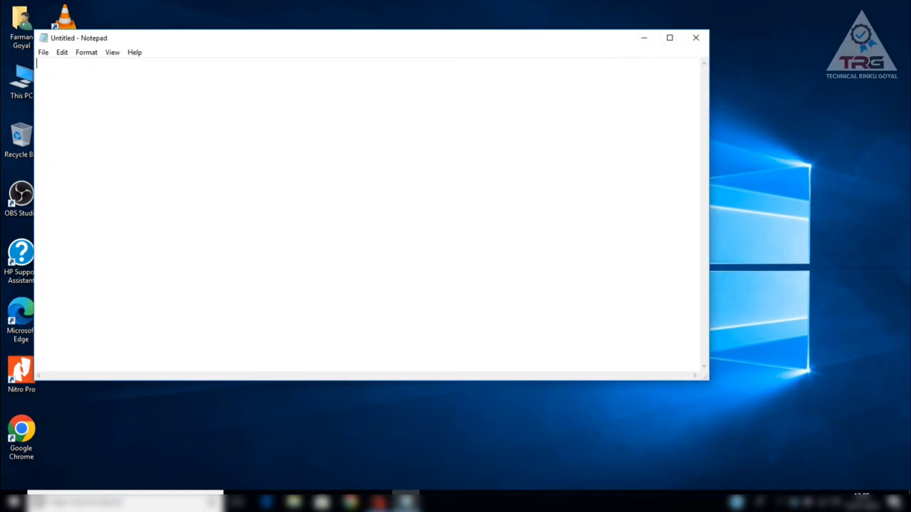
Step: Browse the Captura folder in Documents for text files to open, and cancel without opening anything
{"action": "left_click", "coordinate": [50, 54]}
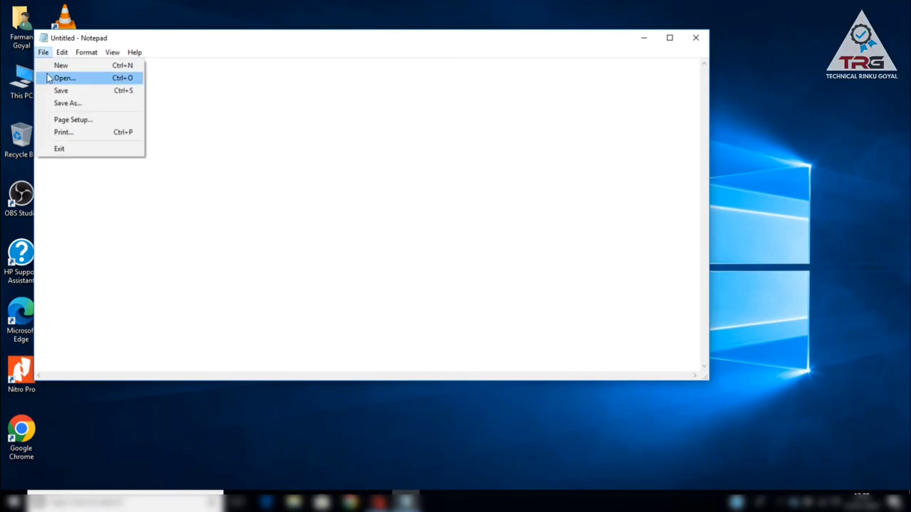
{"action": "left_click", "coordinate": [49, 78]}
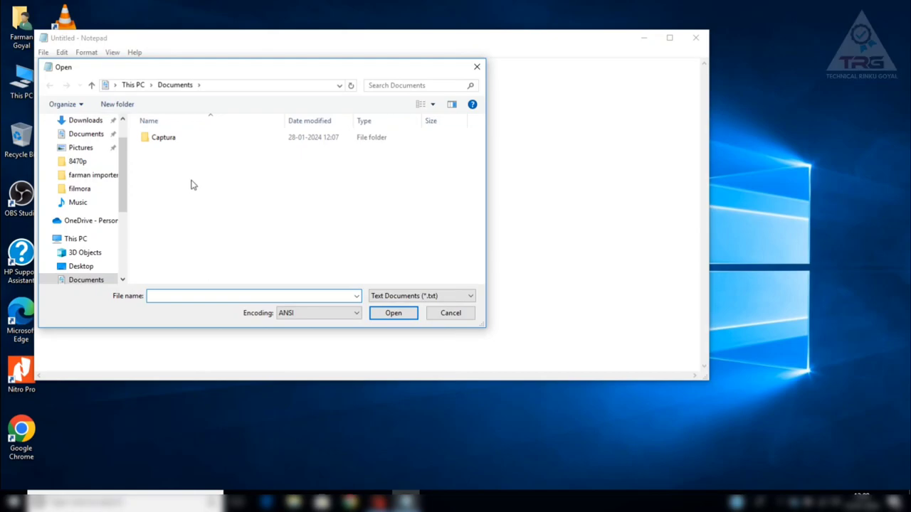
{"action": "left_click", "coordinate": [176, 140]}
{"action": "double_click", "coordinate": [176, 141]}
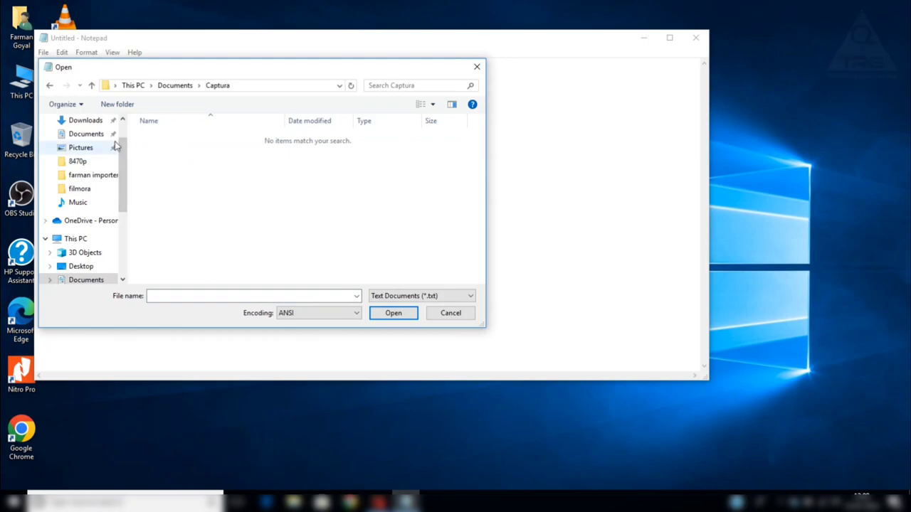
{"action": "left_click_drag", "start_coordinate": [123, 170], "coordinate": [127, 137]}
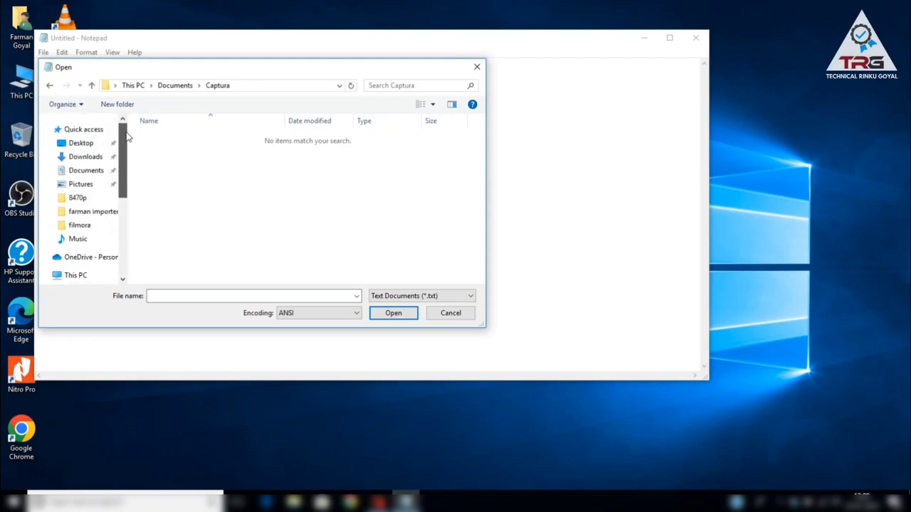
{"action": "left_click", "coordinate": [450, 313]}
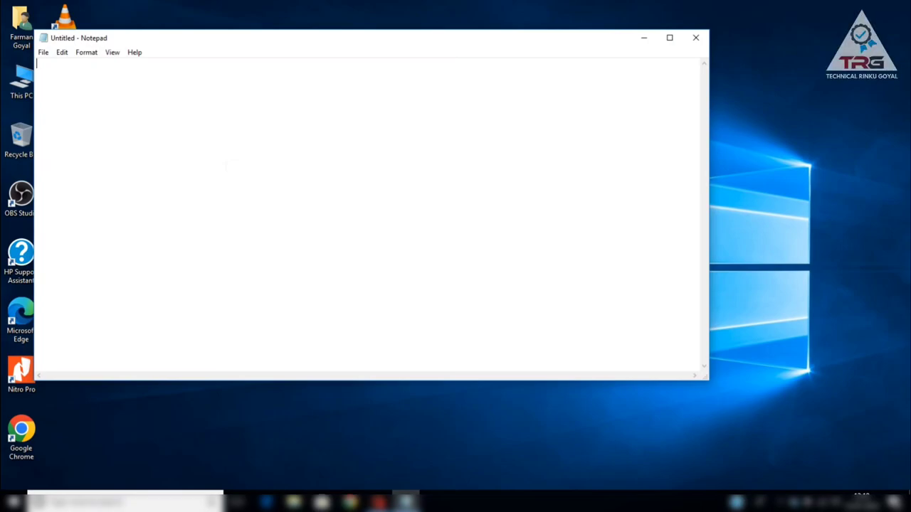
Step: Write the line "YOu can save your notes in notepad" in the blank document
{"action": "type", "text": "YOu"}
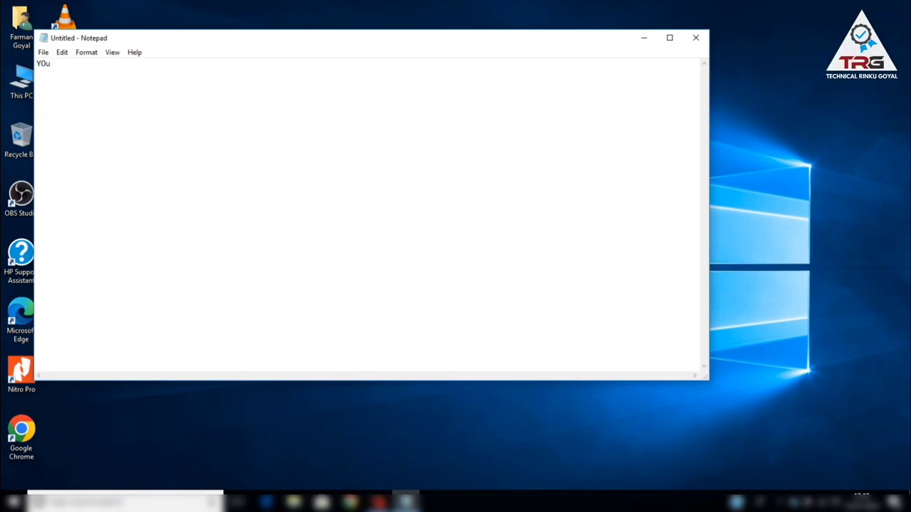
{"action": "type", "text": " can save "}
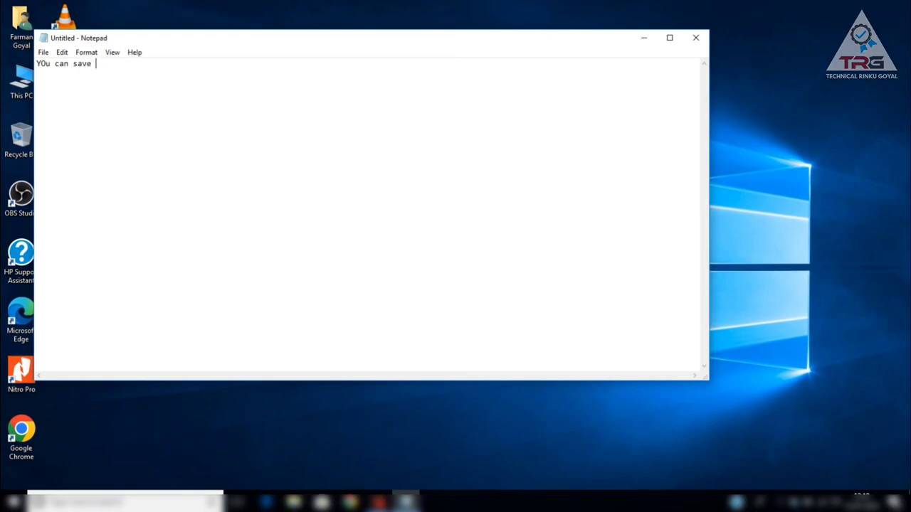
{"action": "type", "text": "your docu"}
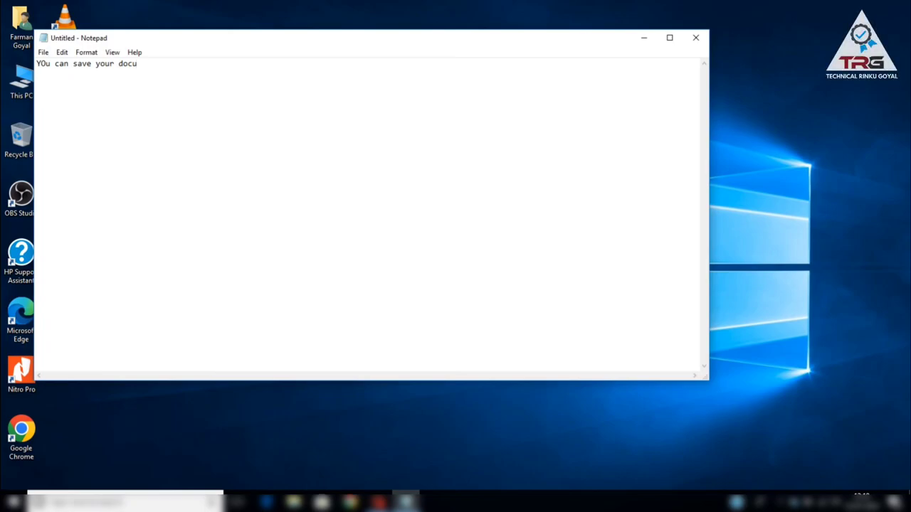
{"action": "key", "text": "BackSpace"}
{"action": "key", "text": "BackSpace"}
{"action": "key", "text": "BackSpace"}
{"action": "key", "text": "BackSpace"}
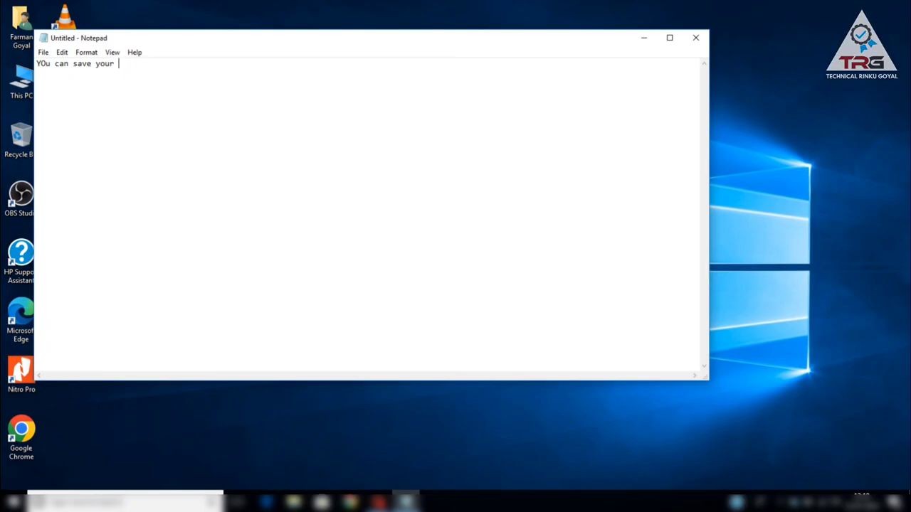
{"action": "type", "text": "note"}
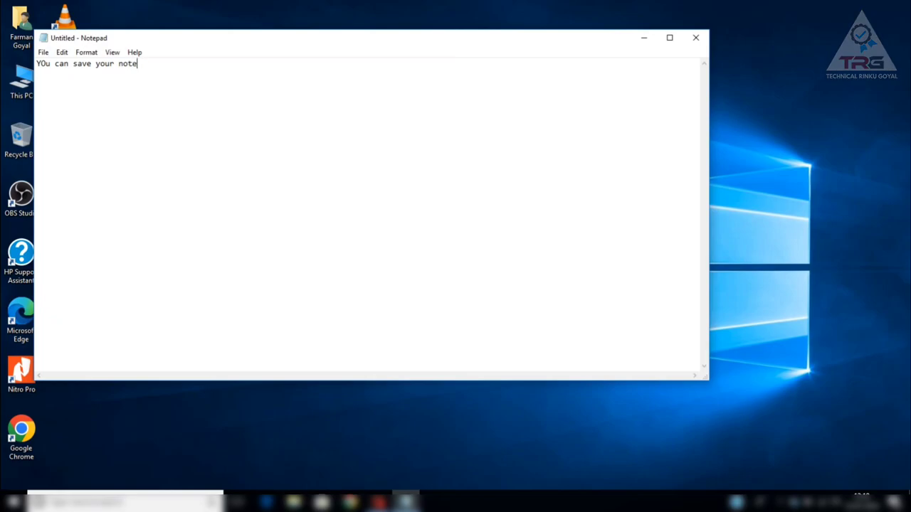
{"action": "type", "text": "s "}
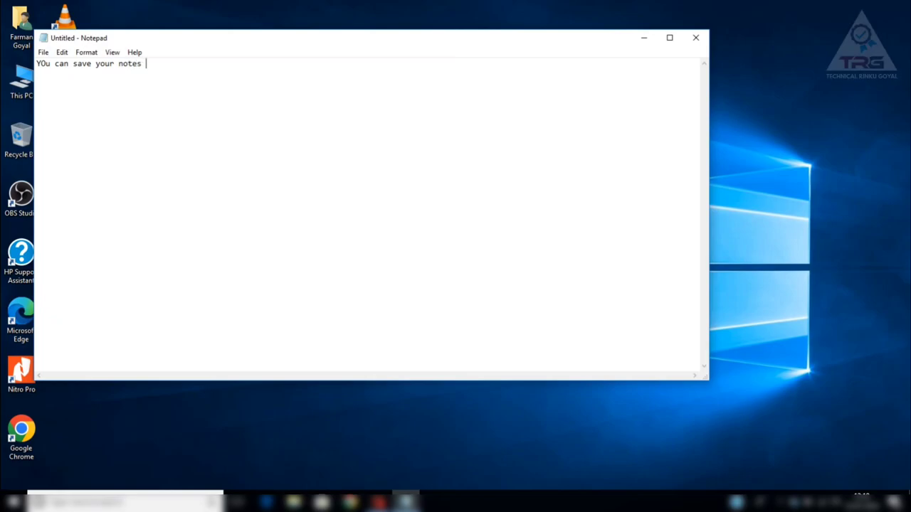
{"action": "type", "text": "in note"}
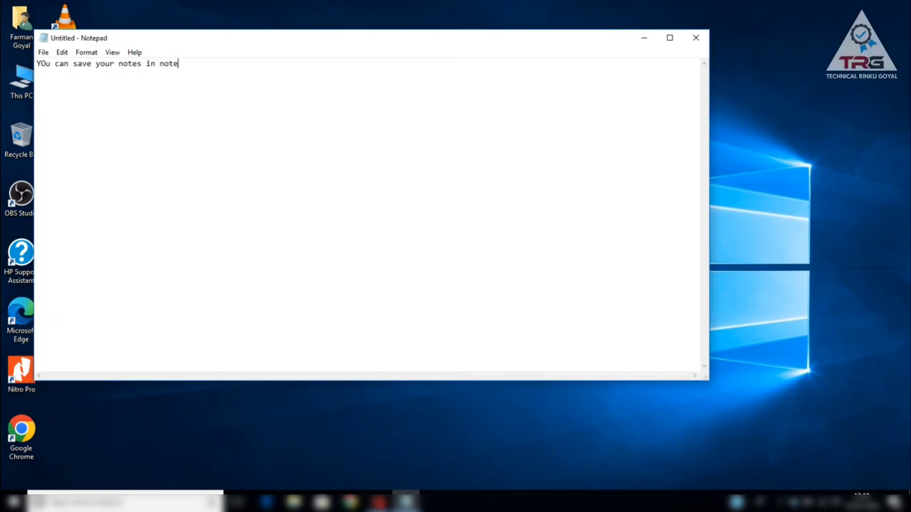
{"action": "type", "text": "pad"}
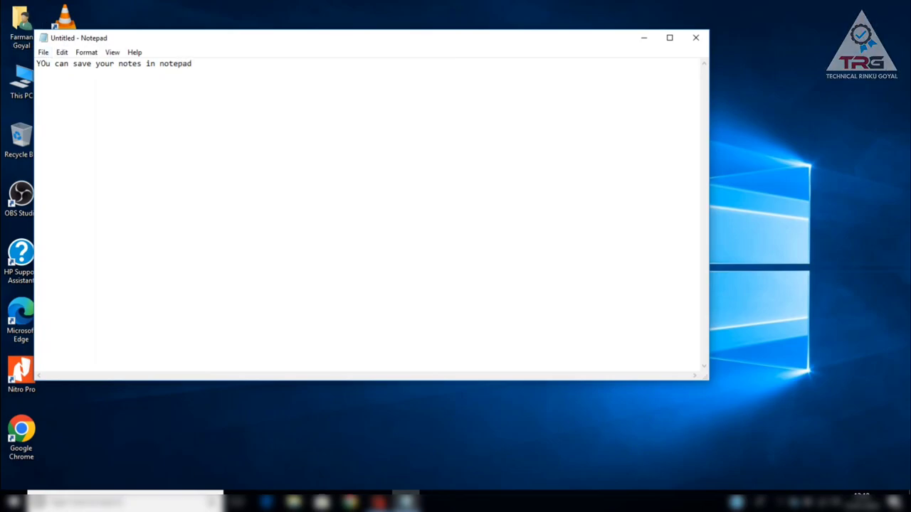
Step: Save the document to the Desktop as a text file named Notepad1
{"action": "left_click", "coordinate": [43, 53]}
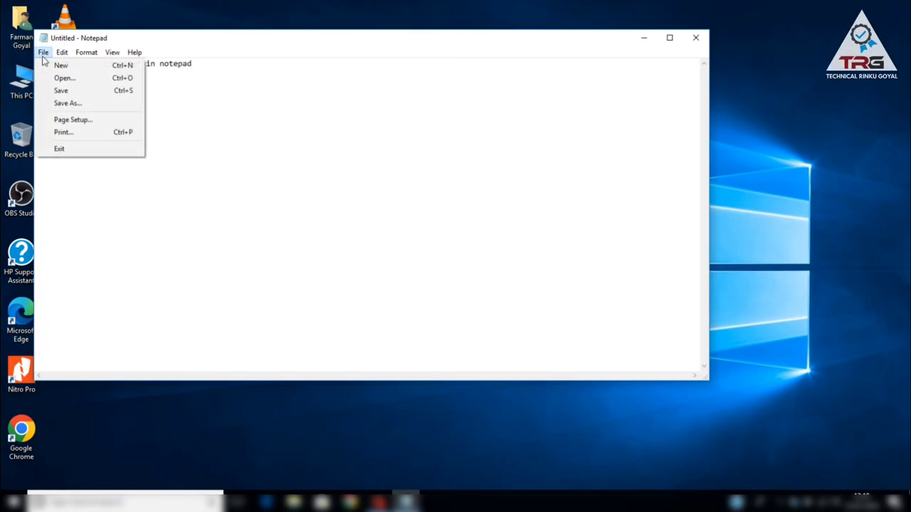
{"action": "left_click", "coordinate": [60, 94]}
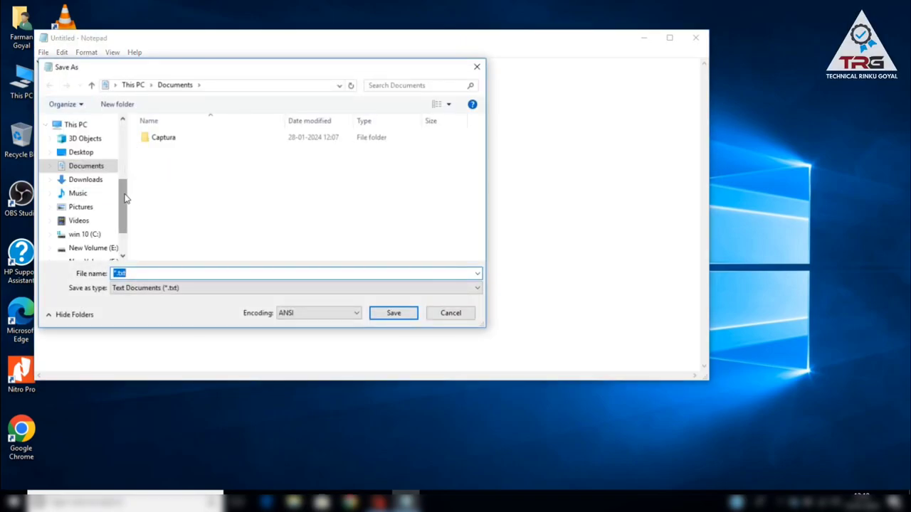
{"action": "left_click", "coordinate": [92, 153]}
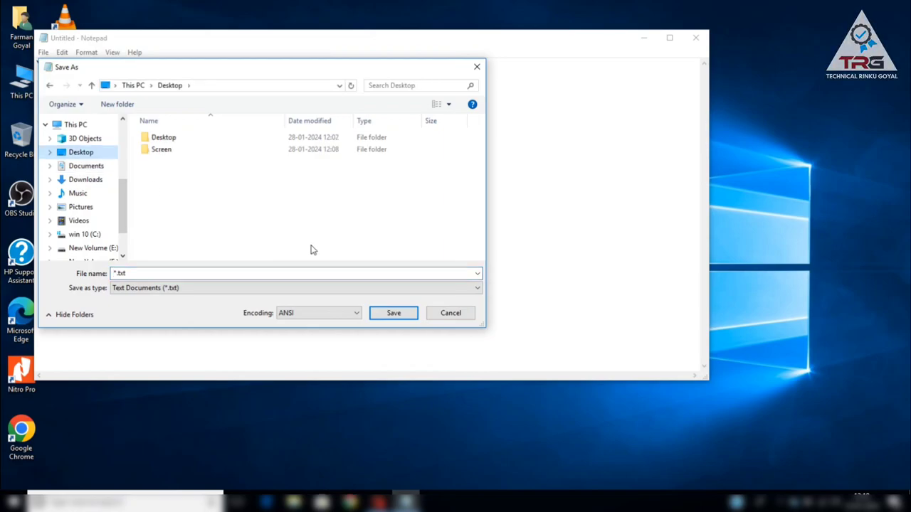
{"action": "left_click", "coordinate": [146, 274]}
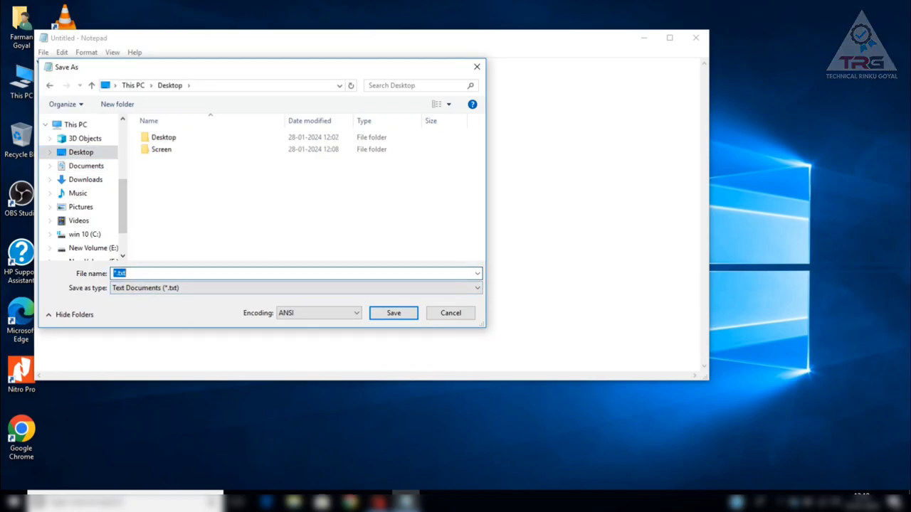
{"action": "type", "text": "Note"}
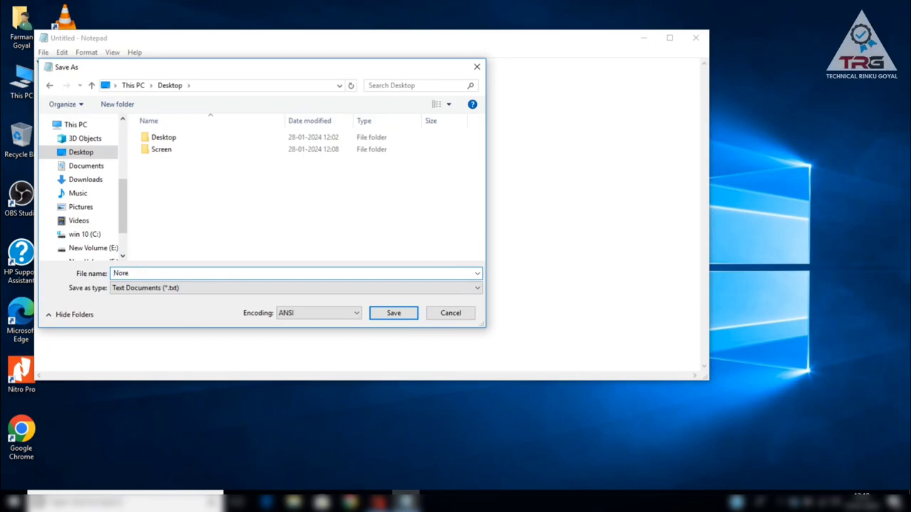
{"action": "key", "text": "BackSpace"}
{"action": "key", "text": "BackSpace"}
{"action": "type", "text": "tp"}
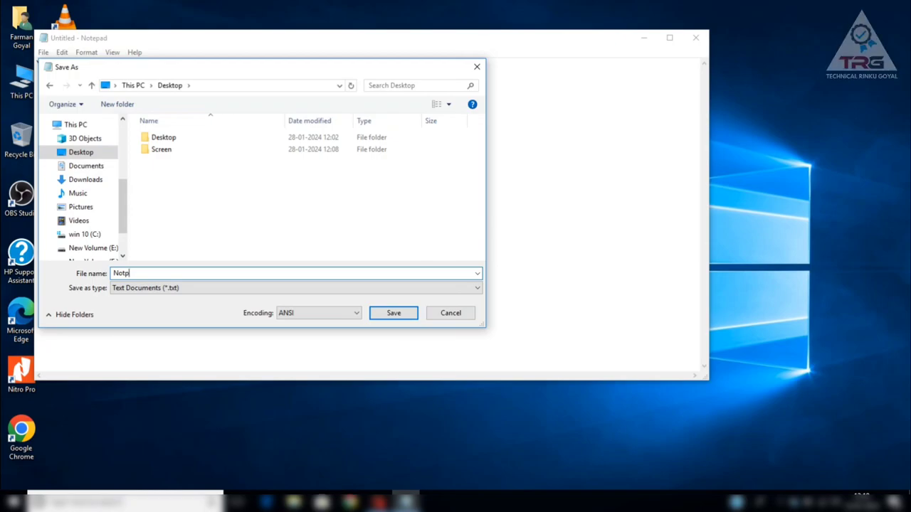
{"action": "key", "text": "BackSpace"}
{"action": "type", "text": "e"}
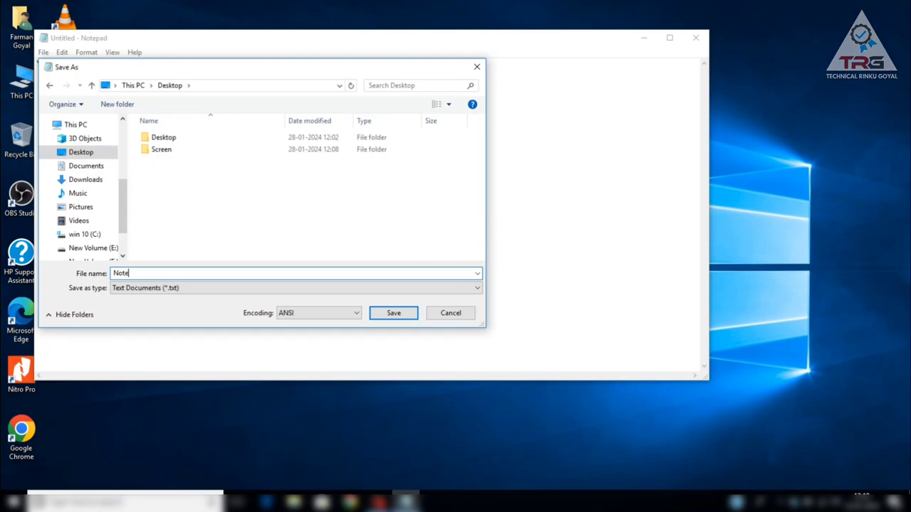
{"action": "type", "text": "pad1"}
{"action": "key", "text": "Return"}
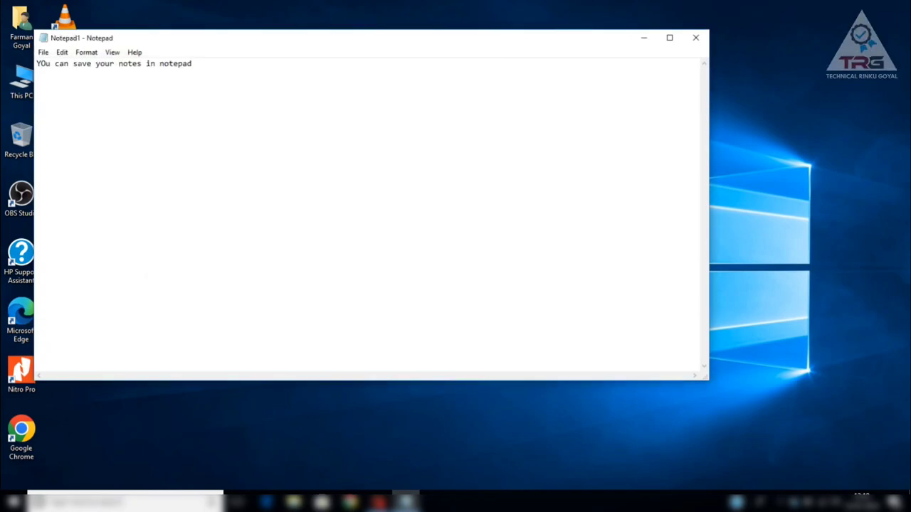
{"action": "left_click", "coordinate": [43, 52]}
{"action": "left_click", "coordinate": [65, 79]}
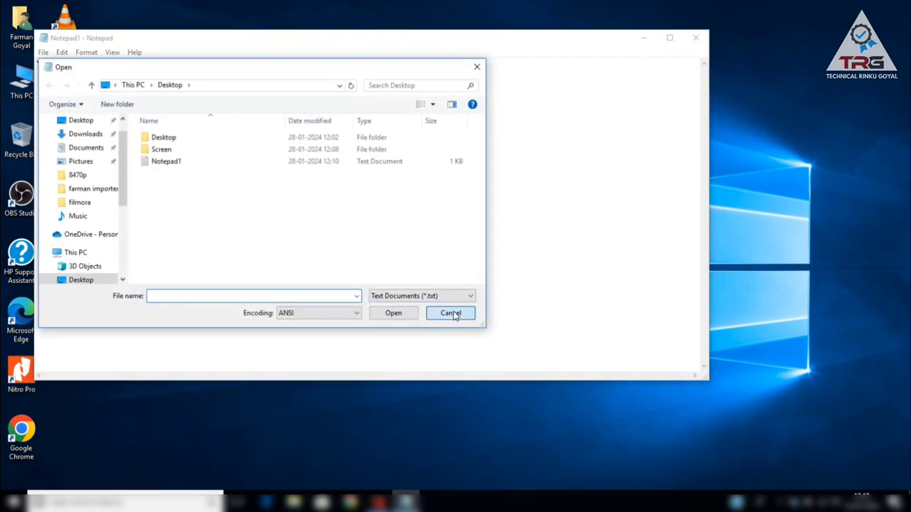
{"action": "left_click", "coordinate": [451, 313]}
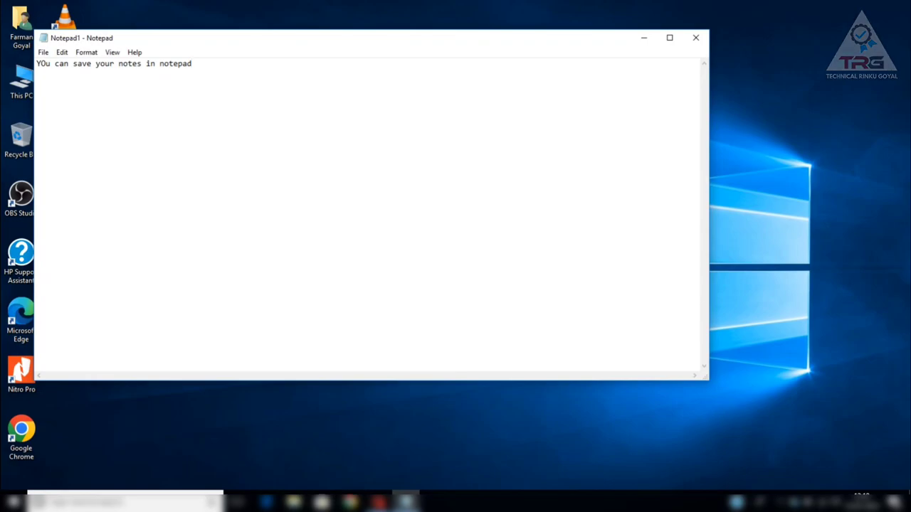
Step: Start a new blank document and open the saved Notepad1 file from the Desktop
{"action": "left_click", "coordinate": [43, 52]}
{"action": "left_click", "coordinate": [61, 65]}
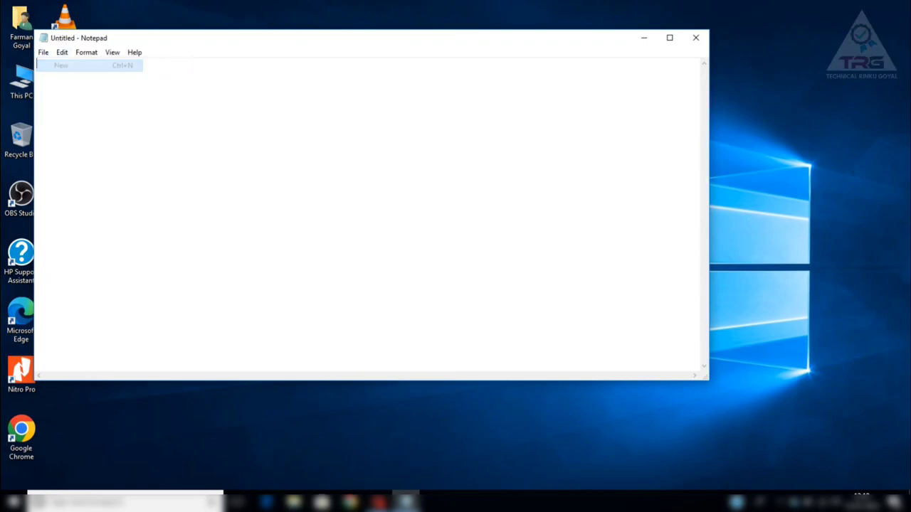
{"action": "left_click", "coordinate": [43, 53]}
{"action": "left_click", "coordinate": [70, 79]}
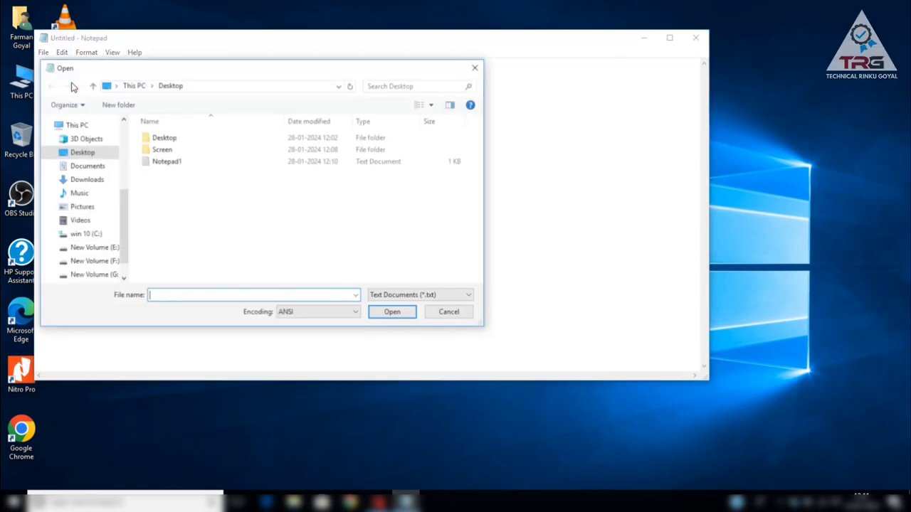
{"action": "left_click", "coordinate": [177, 165]}
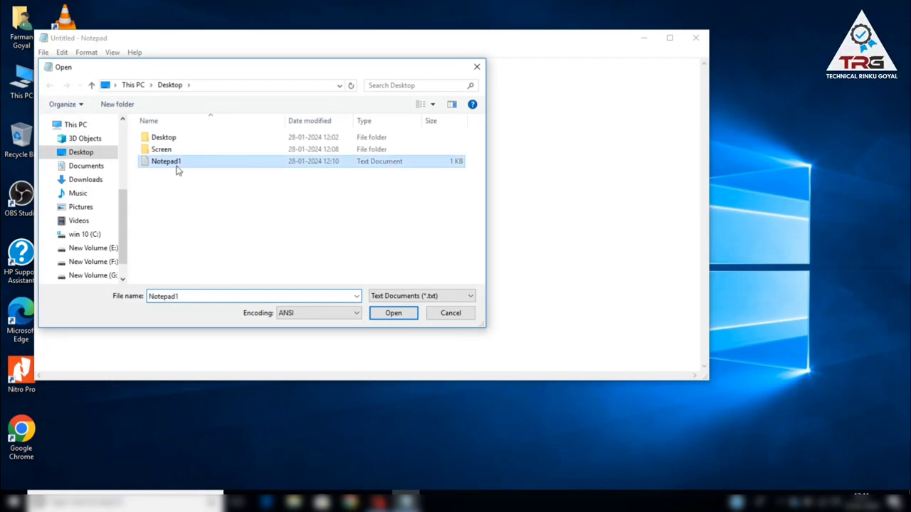
{"action": "double_click", "coordinate": [177, 162]}
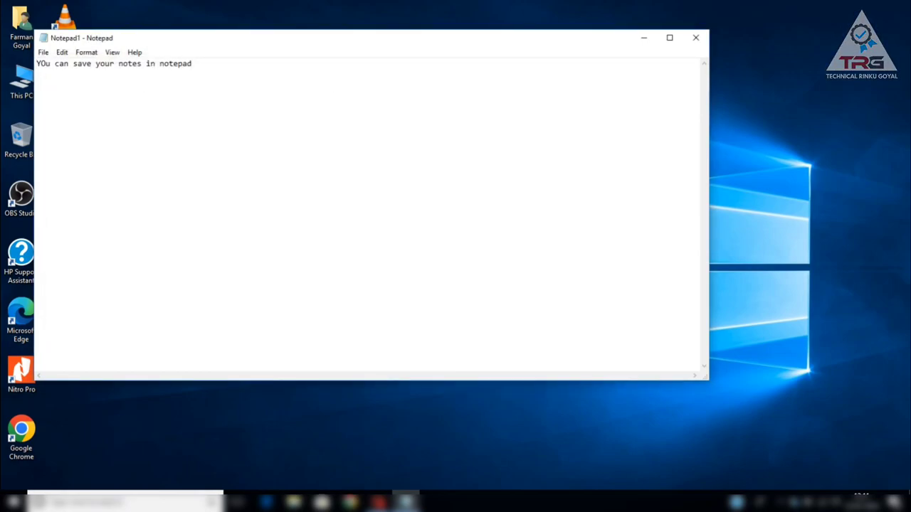
{"action": "left_click", "coordinate": [43, 53]}
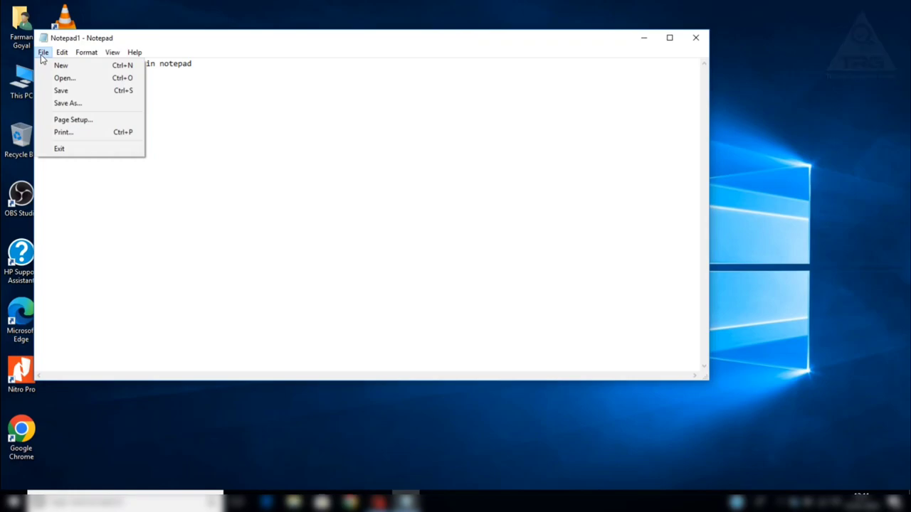
{"action": "left_click", "coordinate": [95, 107]}
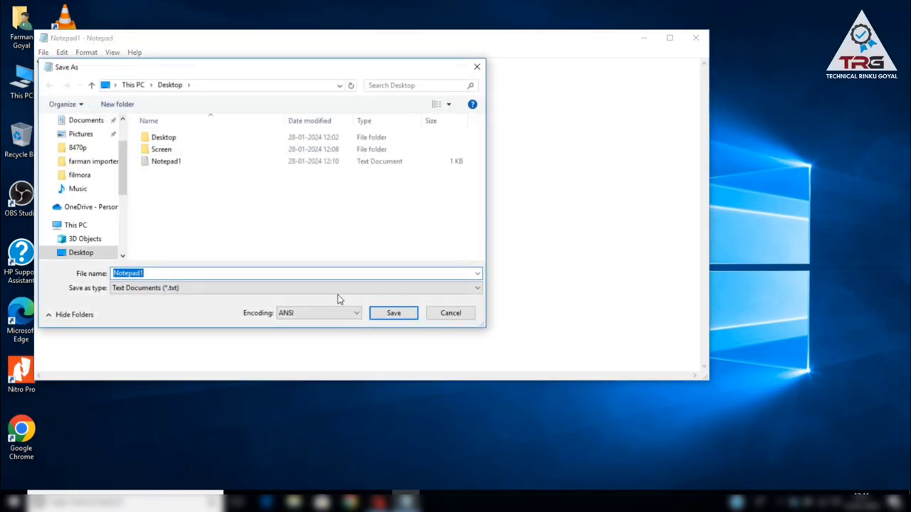
{"action": "left_click", "coordinate": [451, 314]}
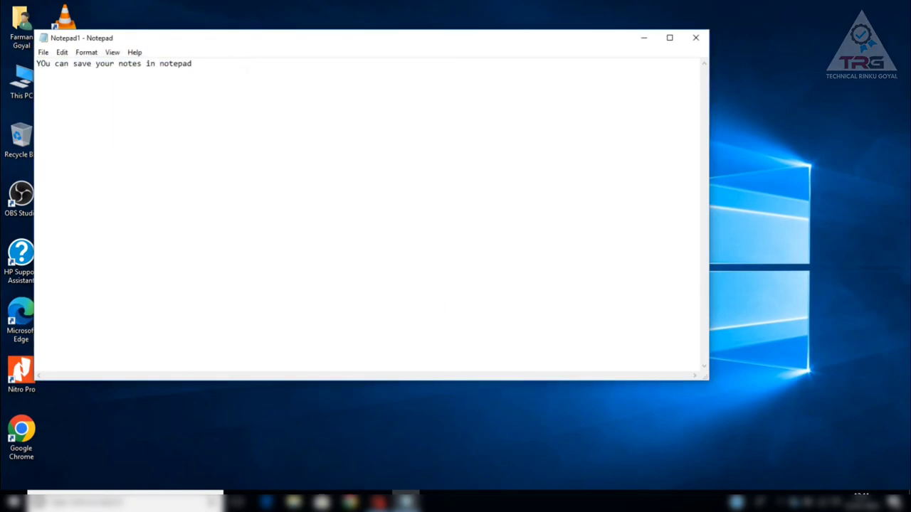
Step: Append ". Its free with windows OS." to the end of the existing line
{"action": "type", "text": ". Its fre"}
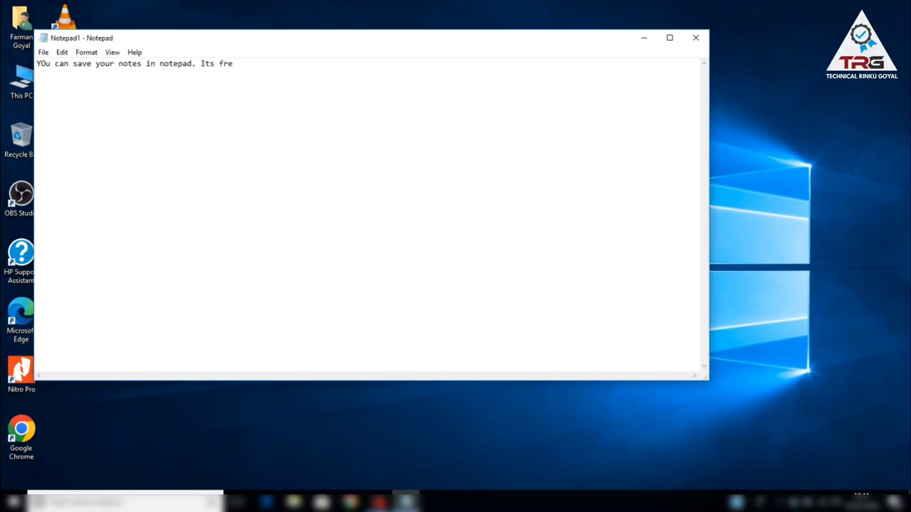
{"action": "type", "text": "e "}
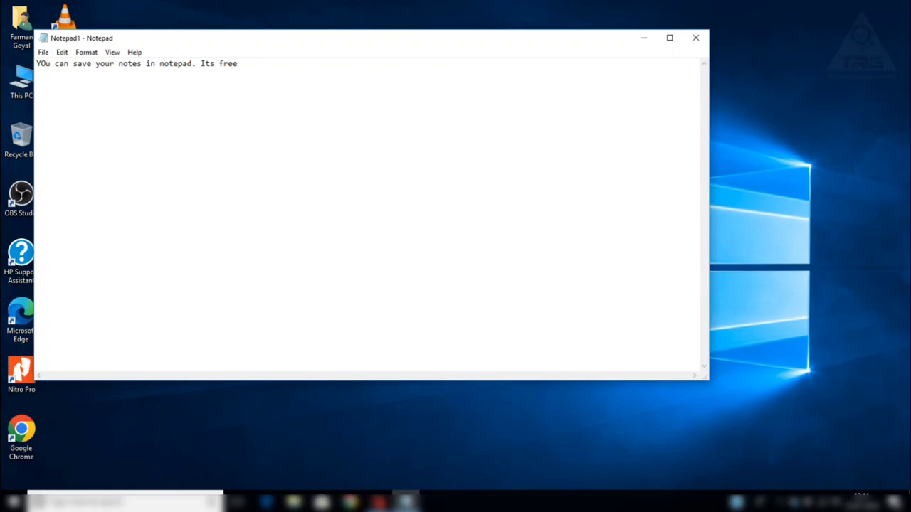
{"action": "type", "text": "with wi"}
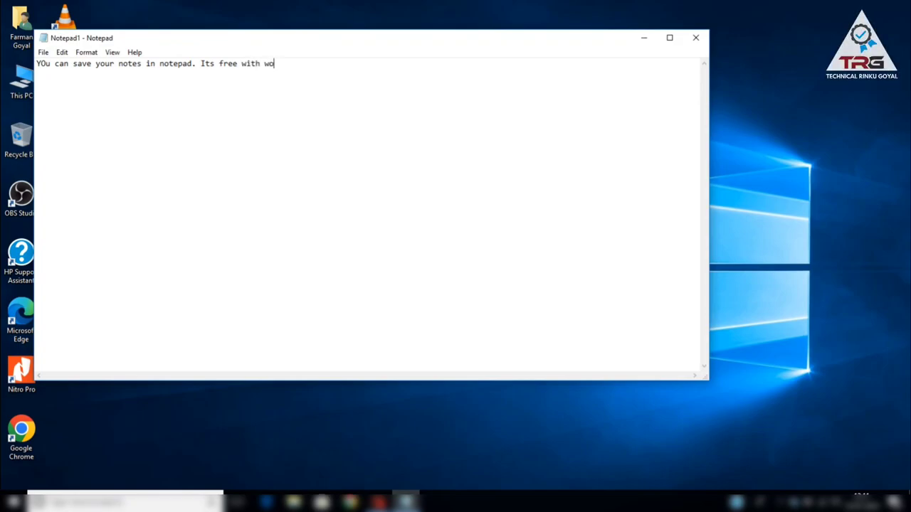
{"action": "type", "text": "ndows OS."}
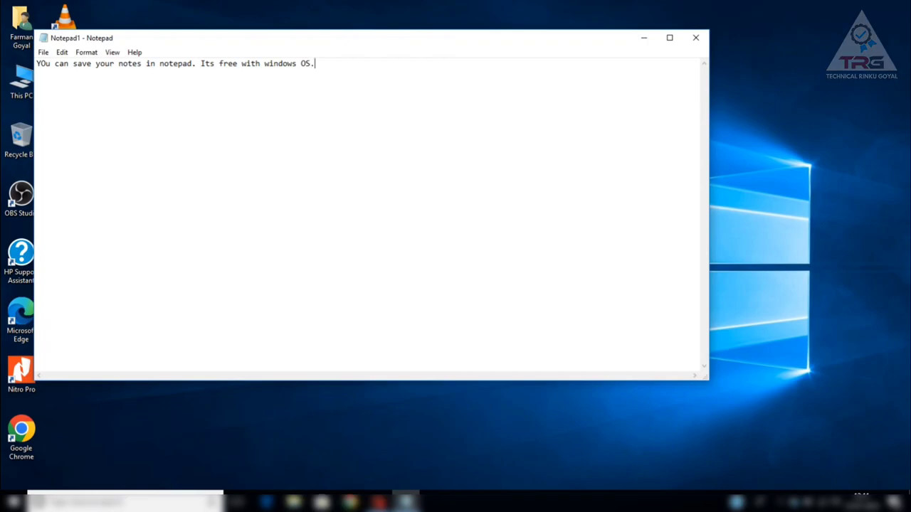
Step: Save the edited document as a separate text file named Notepad2 on the Desktop
{"action": "left_click", "coordinate": [44, 52]}
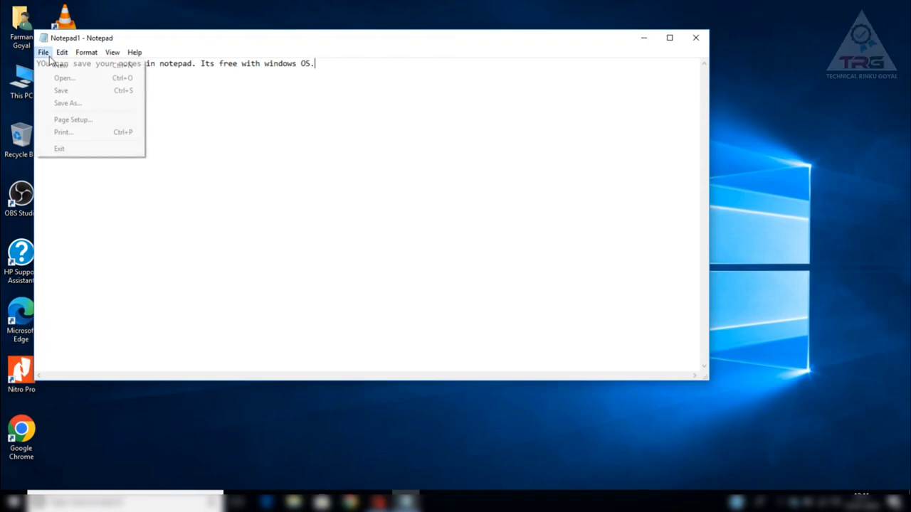
{"action": "left_click", "coordinate": [69, 103]}
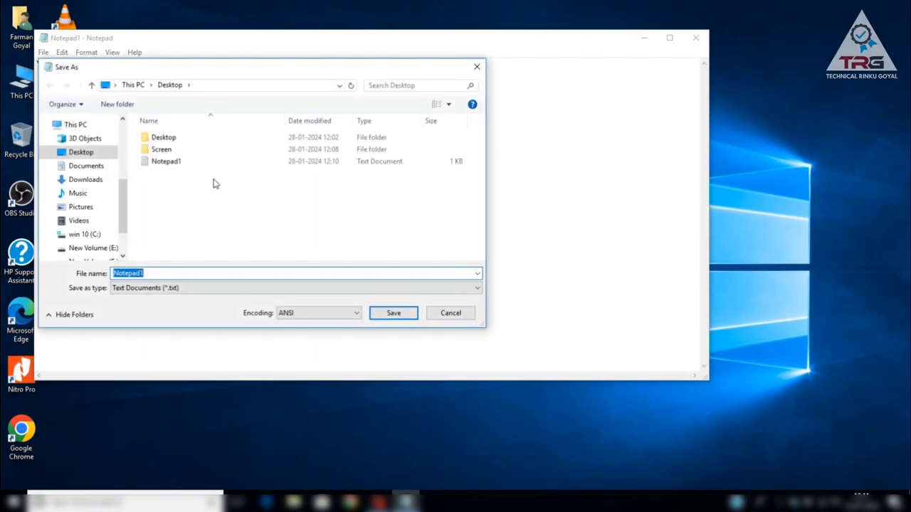
{"action": "left_click", "coordinate": [164, 273]}
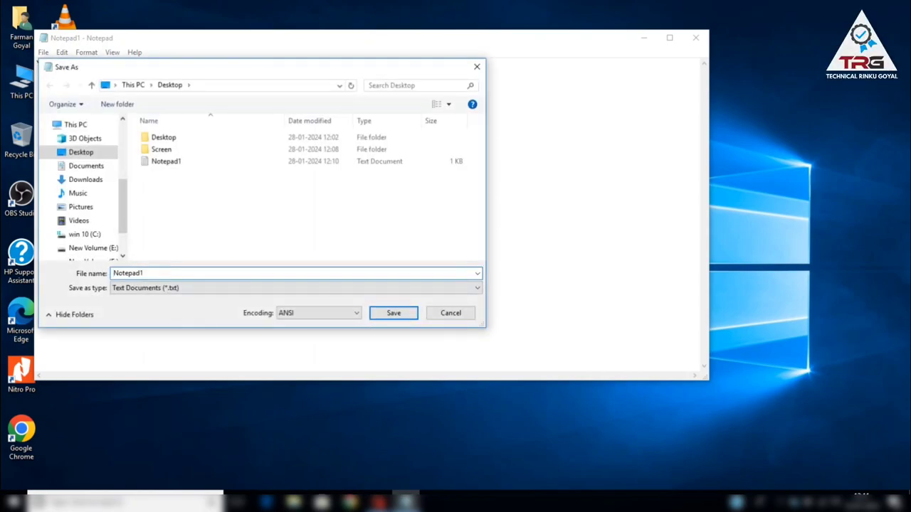
{"action": "key", "text": "BackSpace"}
{"action": "type", "text": "2"}
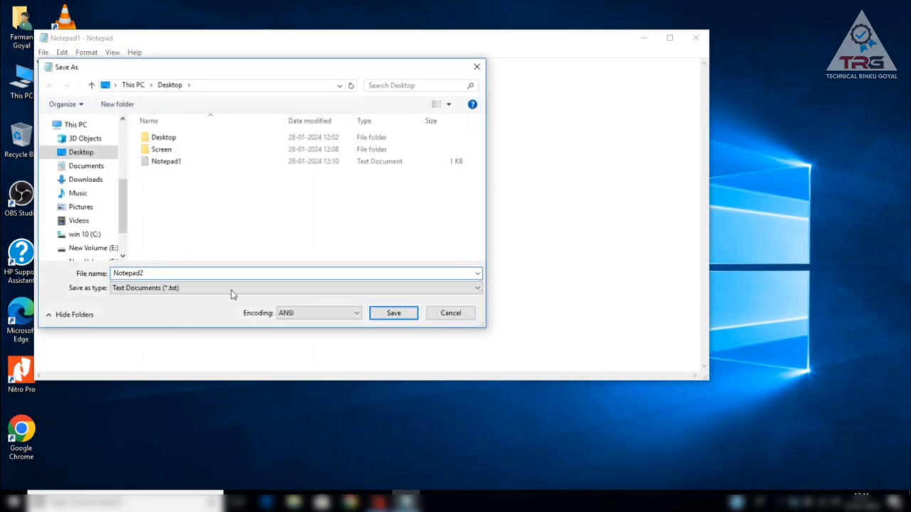
{"action": "left_click", "coordinate": [378, 314]}
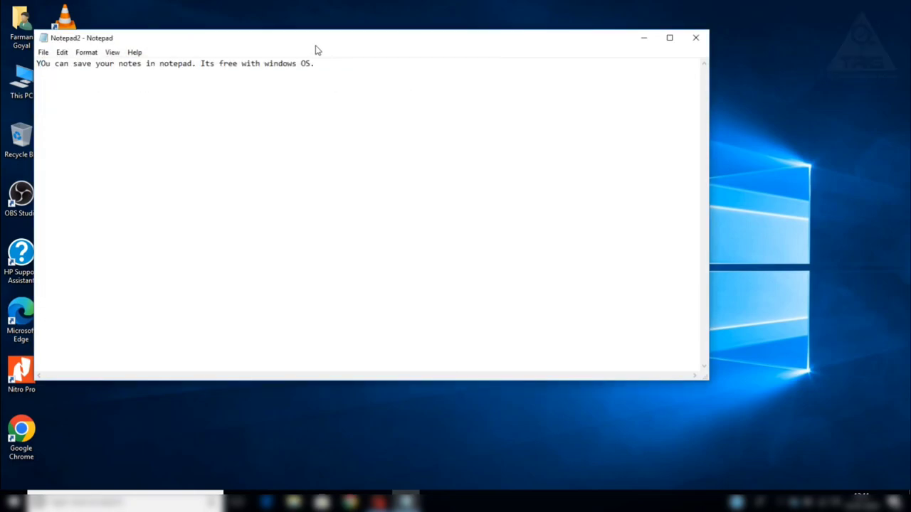
Step: Uncover the desktop to check the saved Notepad1 and Notepad2 files, and bring the document window back toward the middle
{"action": "left_click_drag", "start_coordinate": [312, 44], "coordinate": [515, 57]}
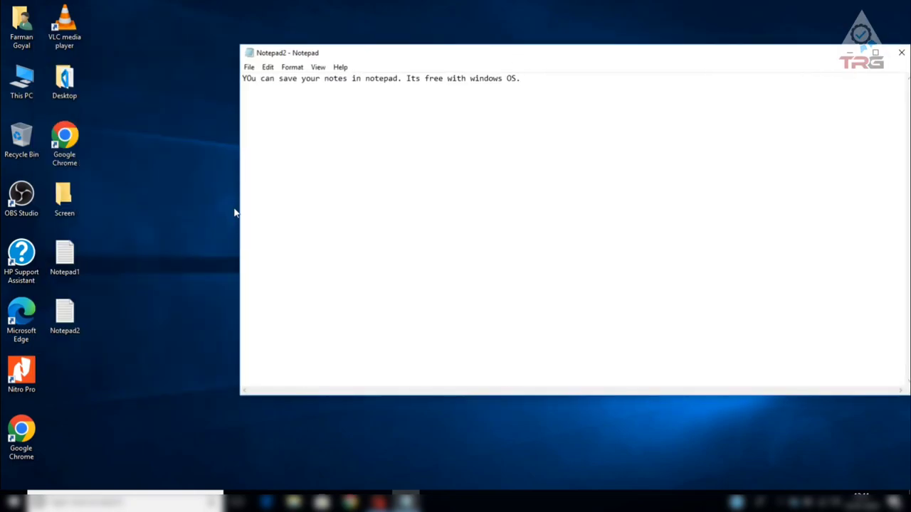
{"action": "left_click", "coordinate": [69, 257]}
{"action": "left_click", "coordinate": [70, 307]}
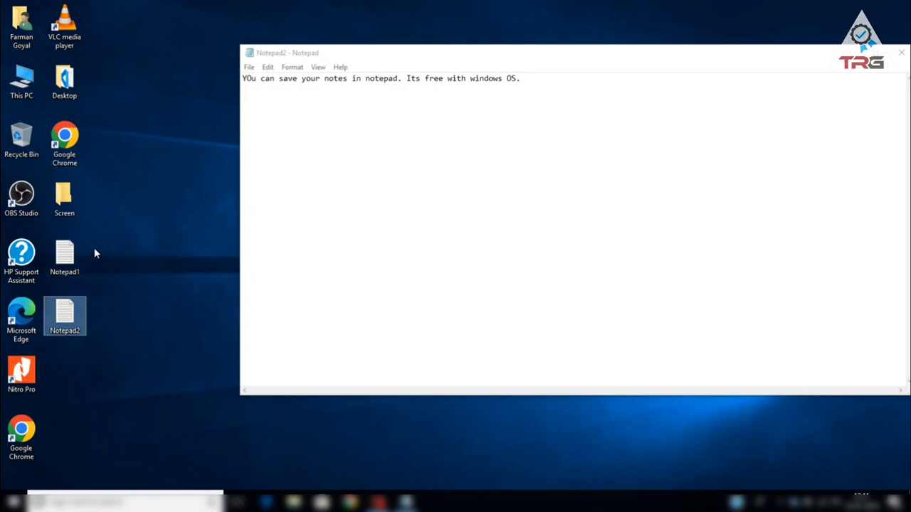
{"action": "left_click_drag", "start_coordinate": [540, 59], "coordinate": [408, 74]}
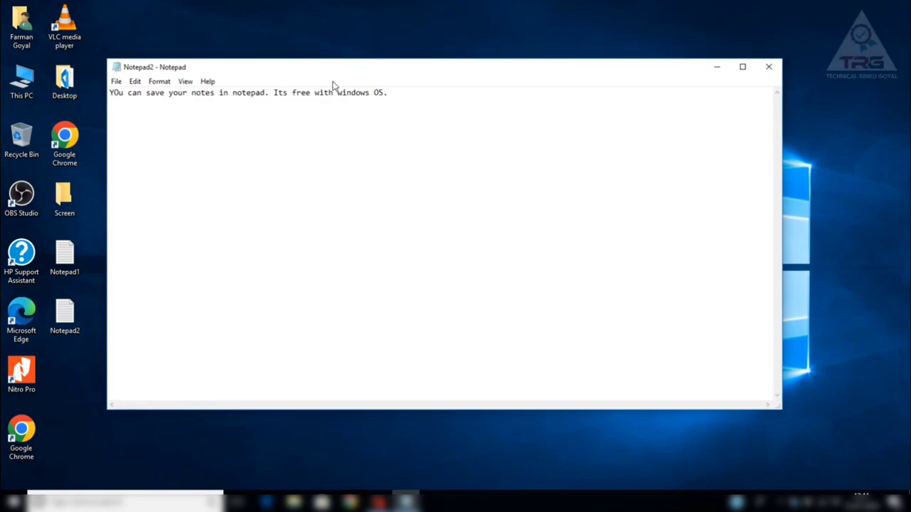
Step: Look through the paper sizes in the page setup and set the size to A4
{"action": "left_click", "coordinate": [117, 83]}
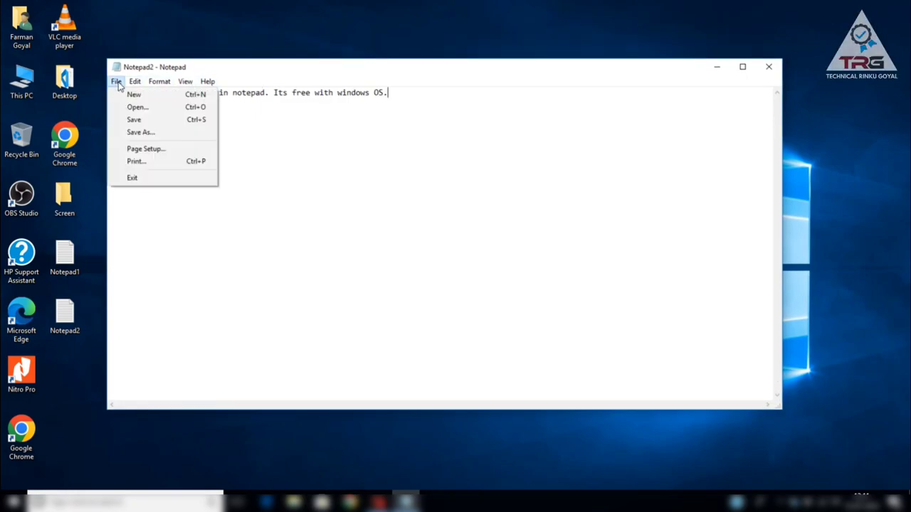
{"action": "left_click", "coordinate": [160, 149]}
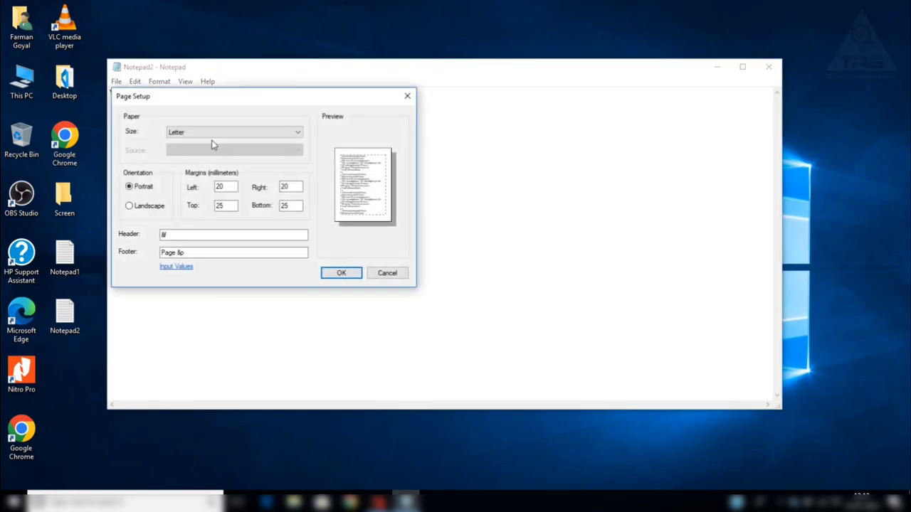
{"action": "left_click", "coordinate": [236, 133]}
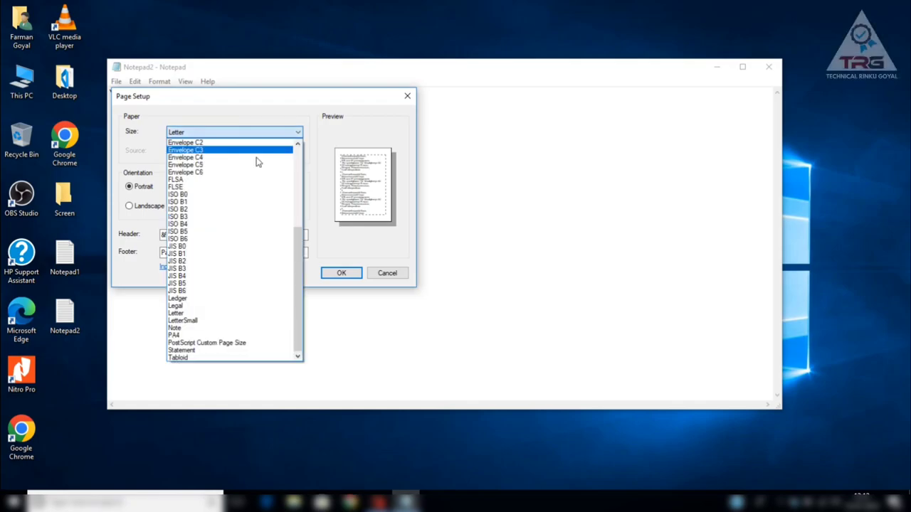
{"action": "left_click_drag", "start_coordinate": [300, 240], "coordinate": [304, 146]}
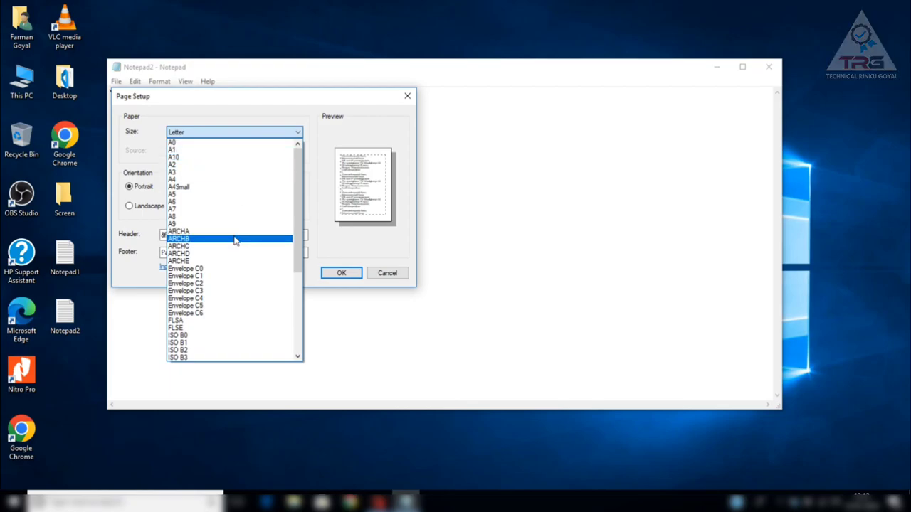
{"action": "left_click_drag", "start_coordinate": [296, 228], "coordinate": [296, 314]}
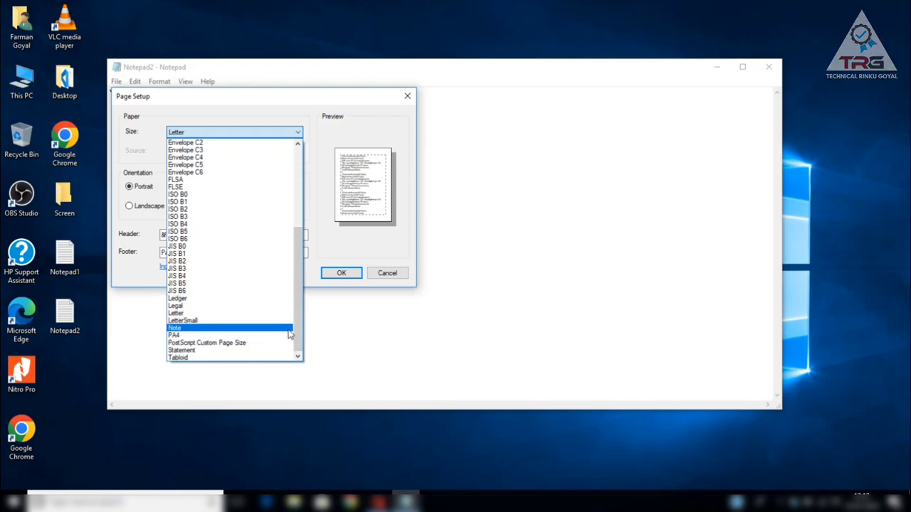
{"action": "left_click_drag", "start_coordinate": [299, 329], "coordinate": [302, 241]}
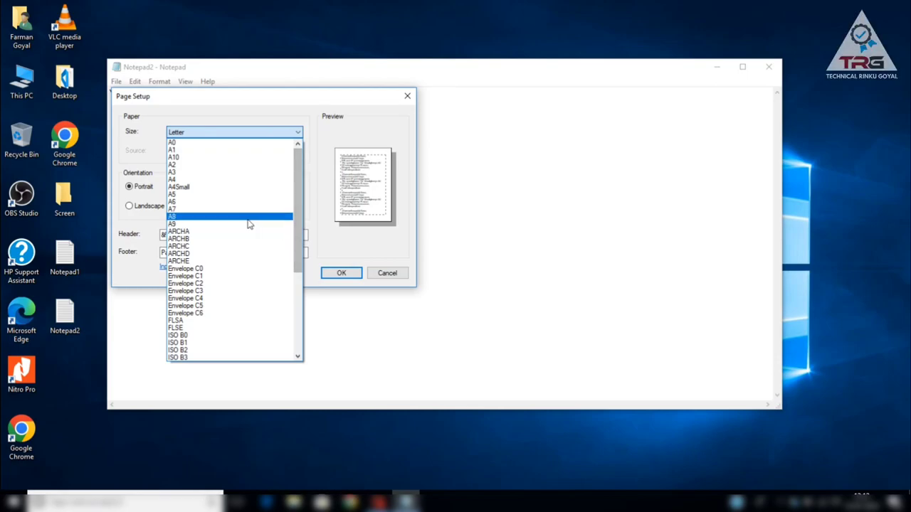
{"action": "left_click", "coordinate": [218, 181]}
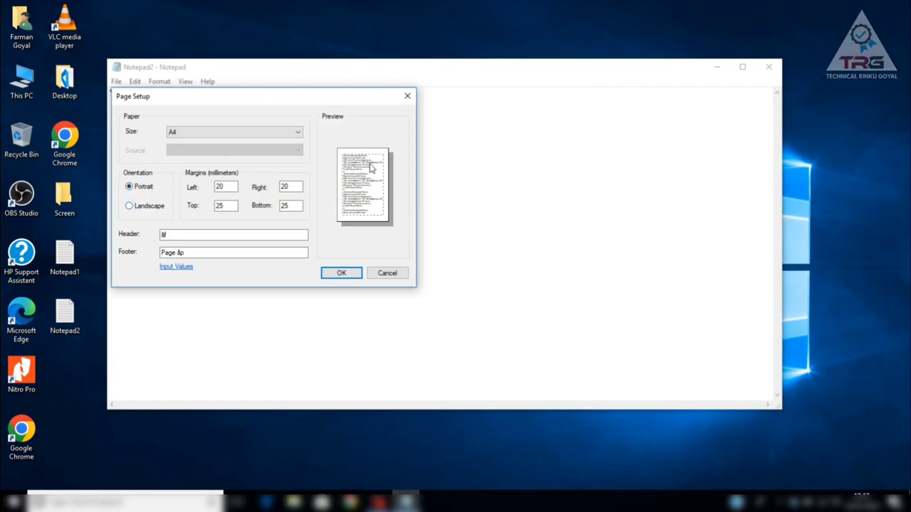
Step: Try the landscape page orientation and return it to portrait
{"action": "left_click", "coordinate": [134, 206]}
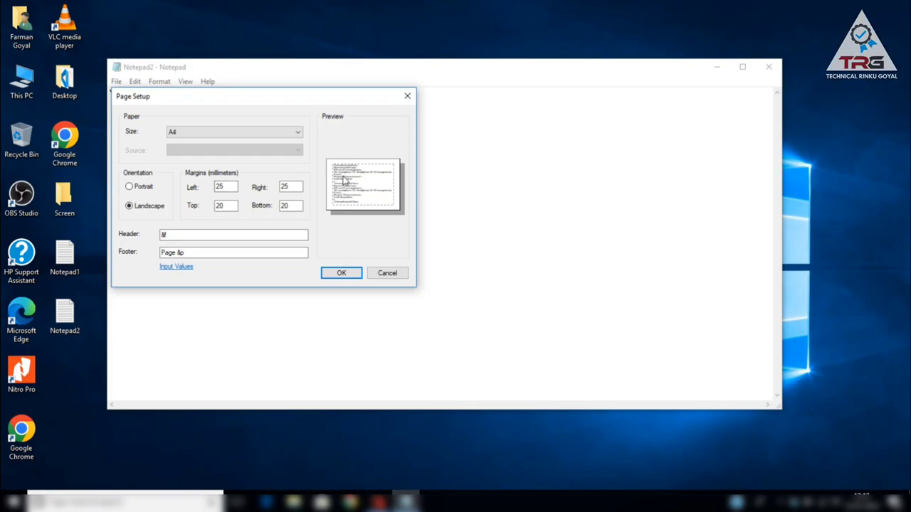
{"action": "left_click", "coordinate": [141, 194]}
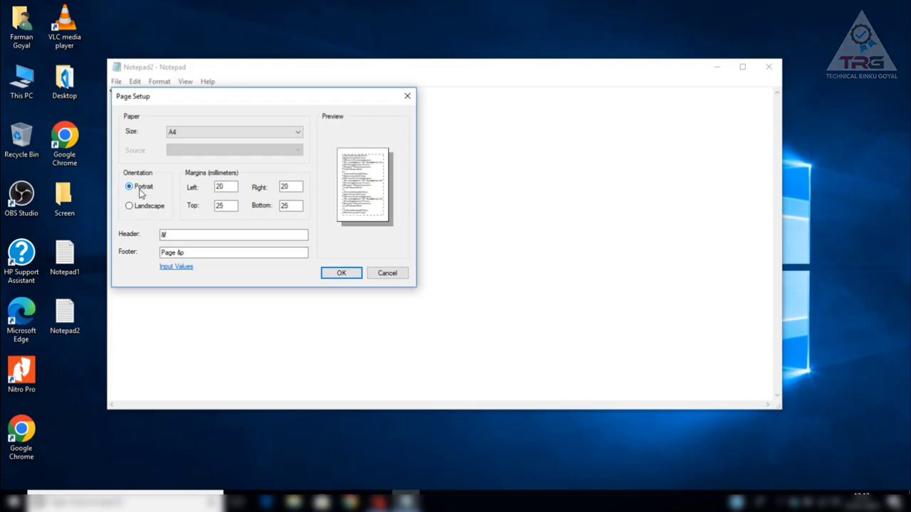
{"action": "left_click", "coordinate": [222, 188]}
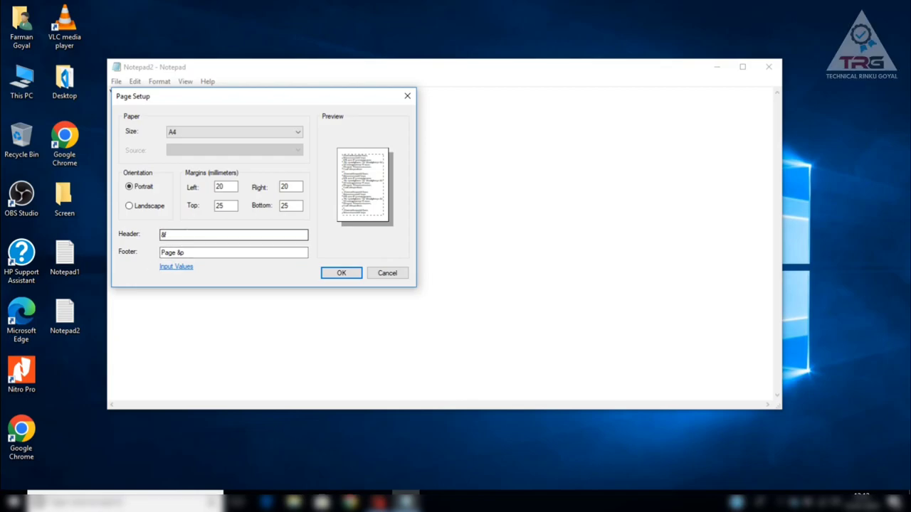
Step: Replace the page header code with the text "Important"
{"action": "double_click", "coordinate": [165, 234]}
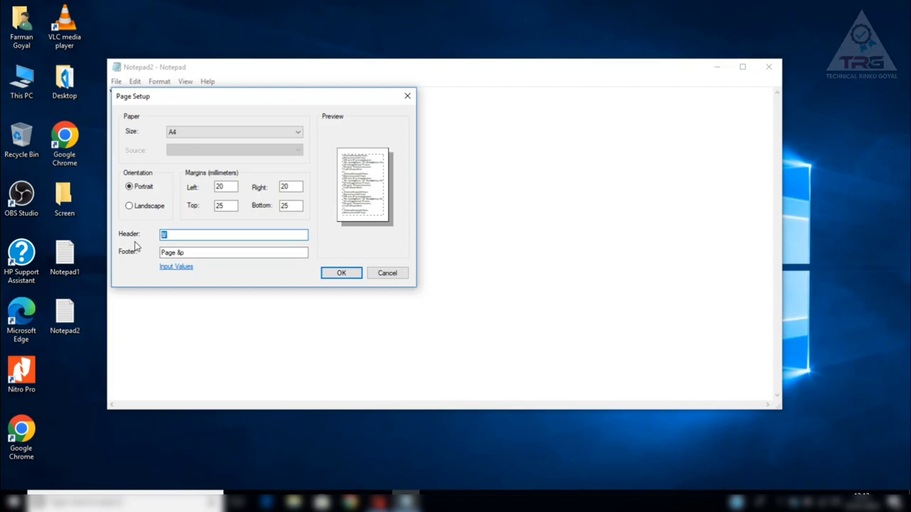
{"action": "type", "text": "Import"}
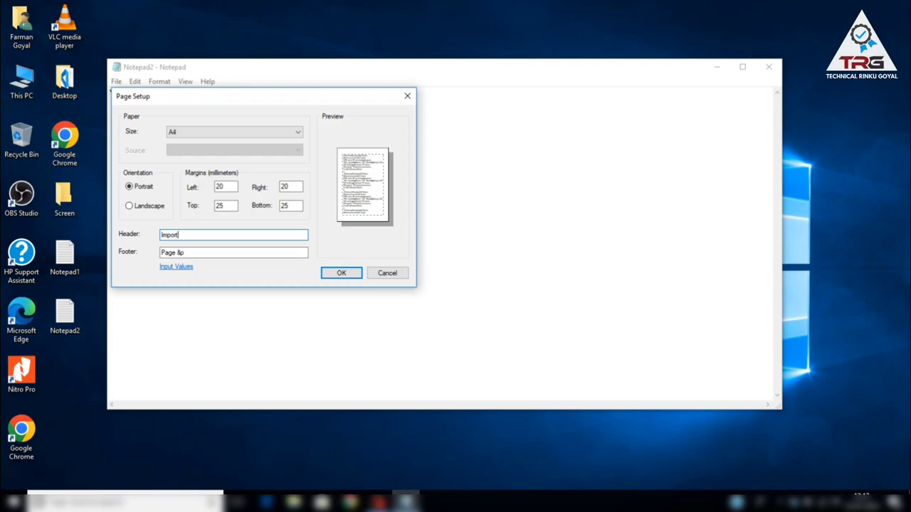
{"action": "type", "text": "an"}
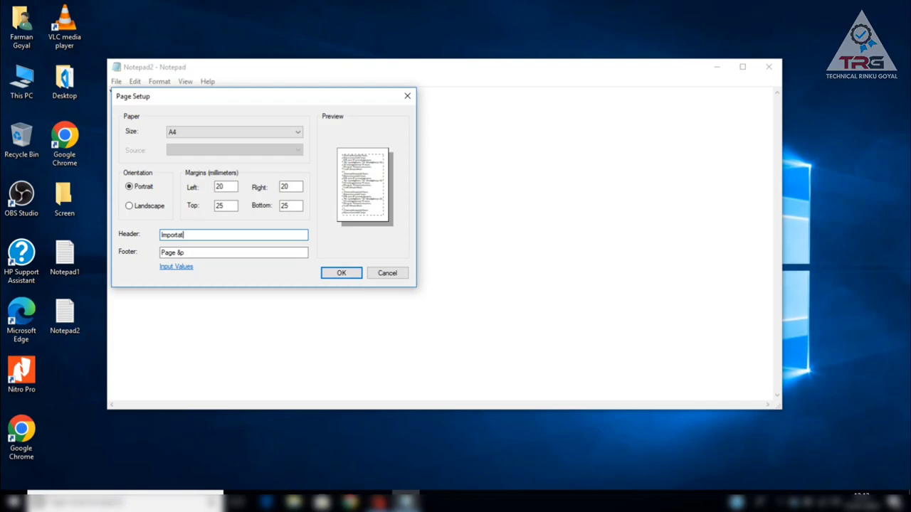
{"action": "type", "text": "t"}
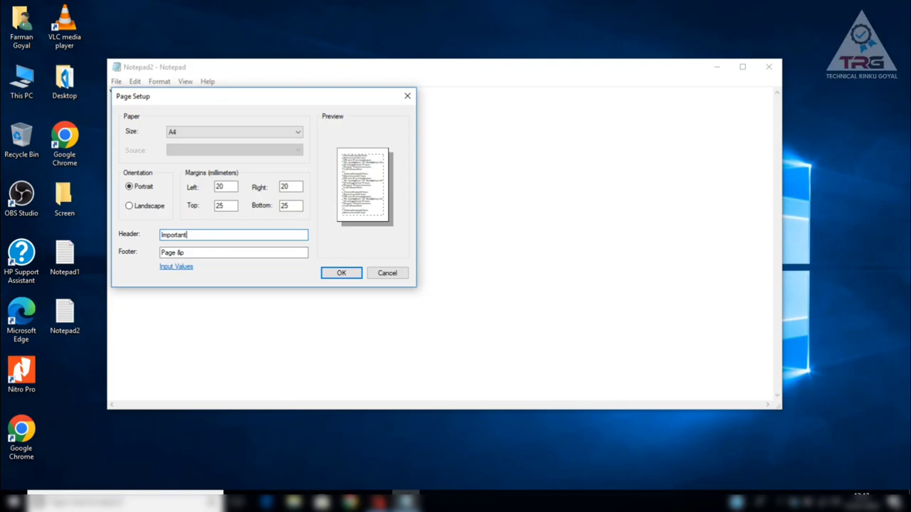
Step: Clear the page footer text completely and apply the page setup
{"action": "key", "text": "Tab"}
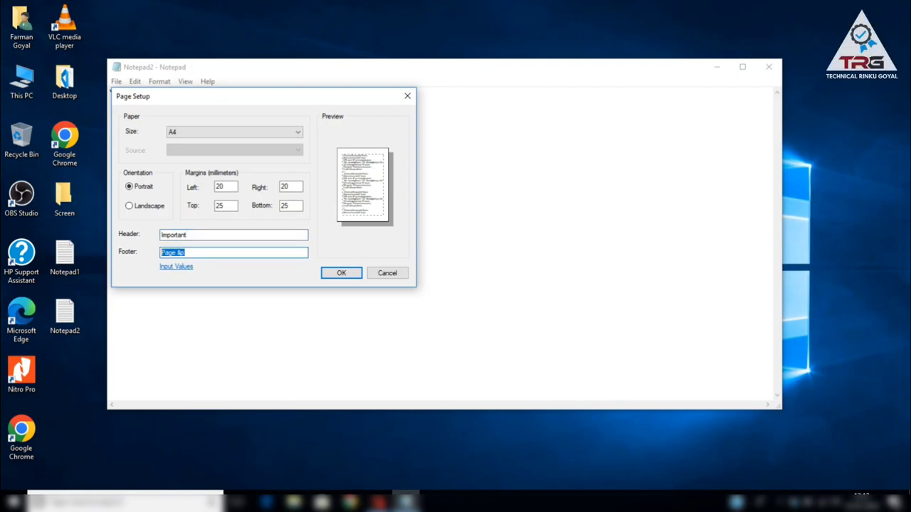
{"action": "key", "text": "End"}
{"action": "key", "text": "BackSpace"}
{"action": "key", "text": "BackSpace"}
{"action": "key", "text": "BackSpace"}
{"action": "key", "text": "BackSpace"}
{"action": "key", "text": "BackSpace"}
{"action": "key", "text": "BackSpace"}
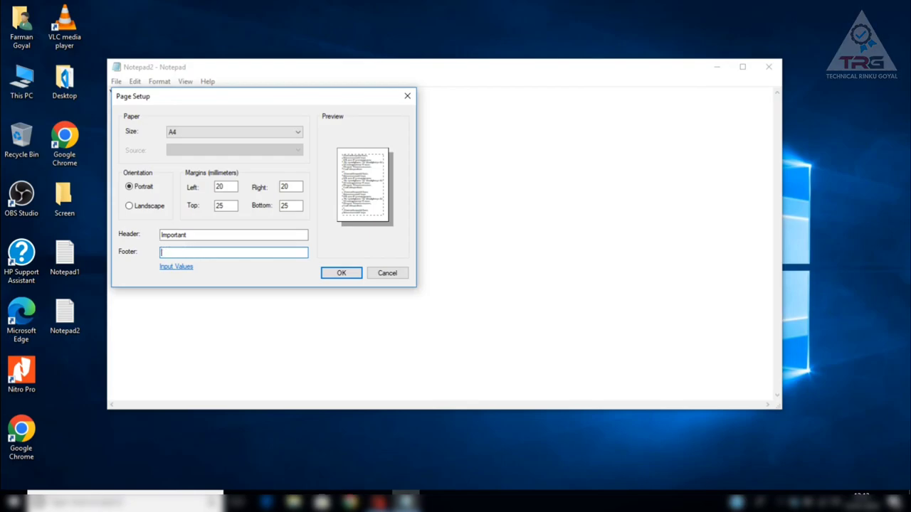
{"action": "left_click", "coordinate": [328, 273]}
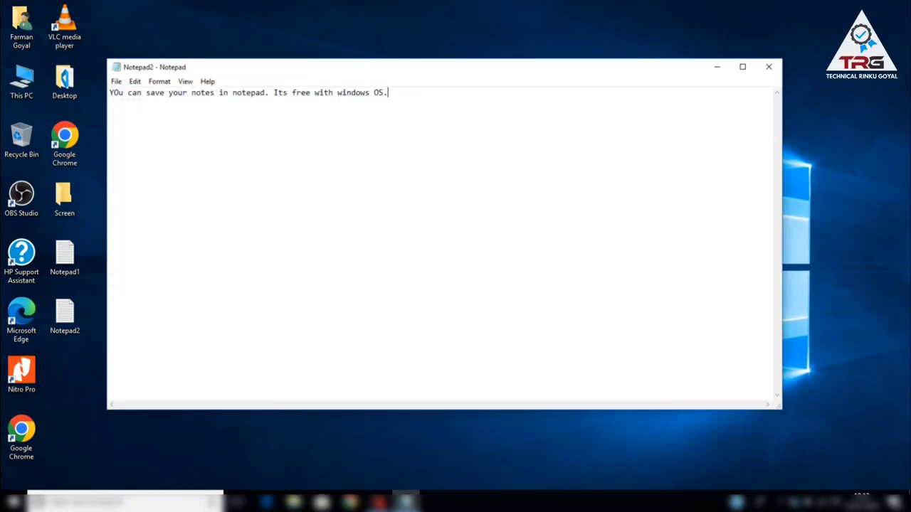
Step: Save the document and reopen the Notepad2 file from the Desktop in a fresh window
{"action": "left_click", "coordinate": [126, 82]}
{"action": "left_click", "coordinate": [134, 120]}
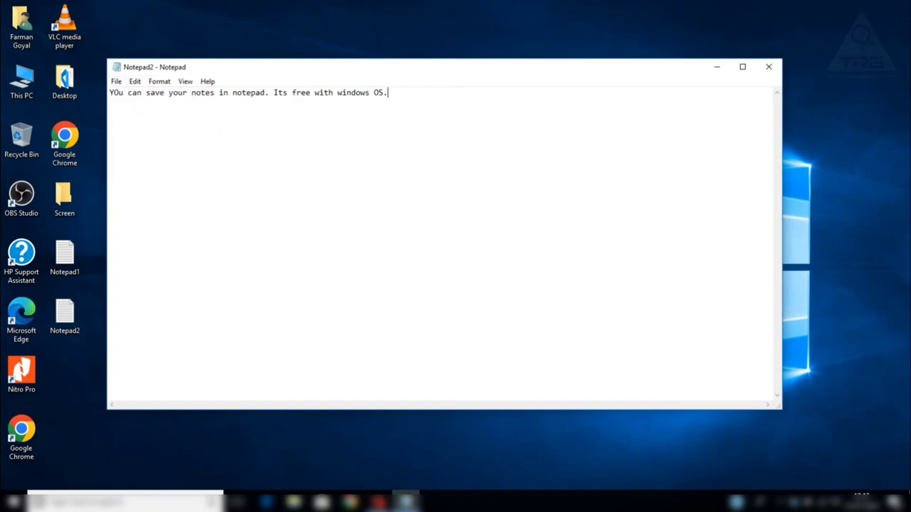
{"action": "left_click", "coordinate": [768, 67]}
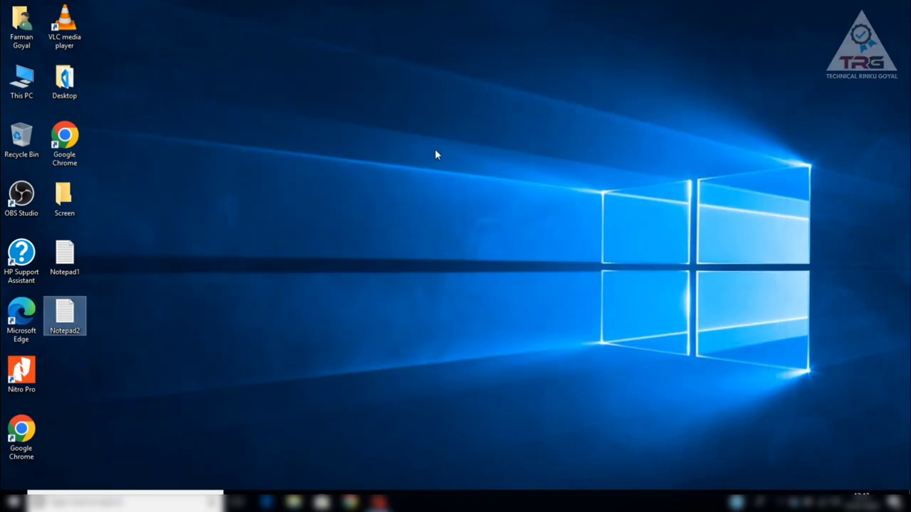
{"action": "double_click", "coordinate": [83, 330]}
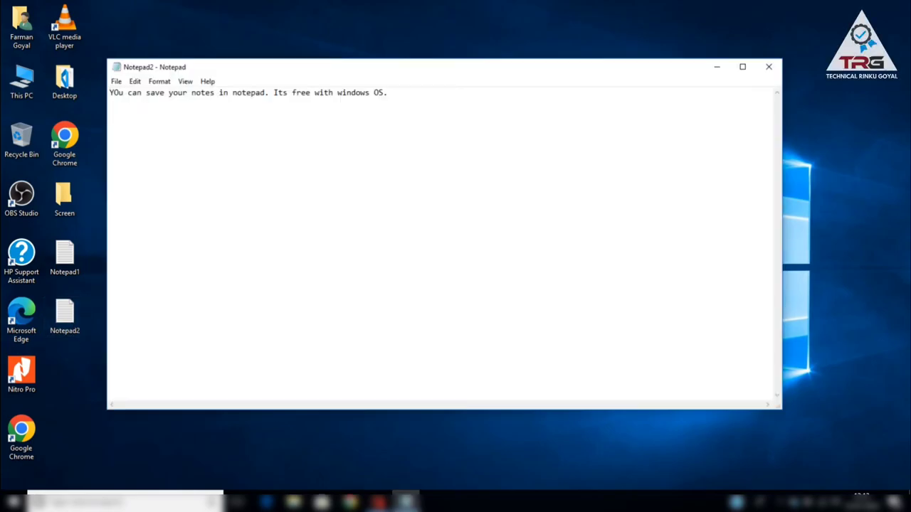
Step: Print the document with Nitro PDF Creator (Pro 12), save the PDF as Notepad2 on the Desktop and dismiss the conversion dialog
{"action": "left_click", "coordinate": [116, 81]}
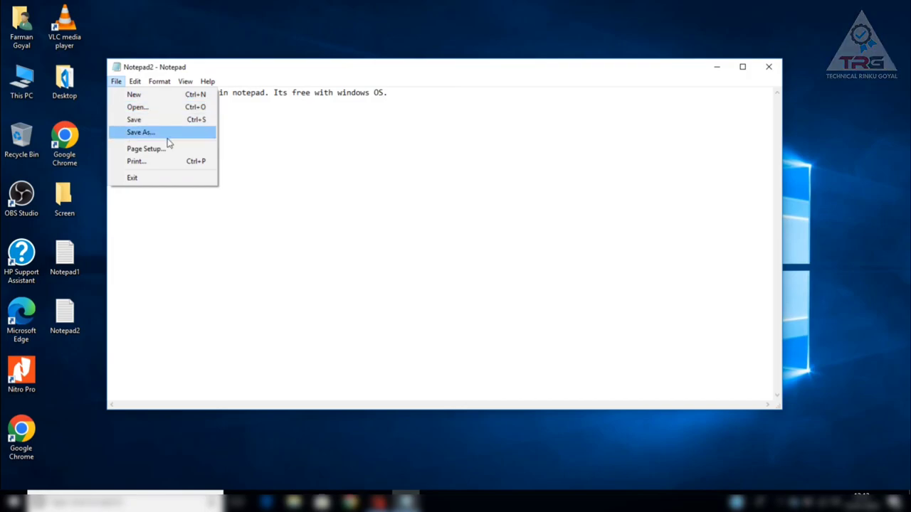
{"action": "left_click", "coordinate": [168, 162]}
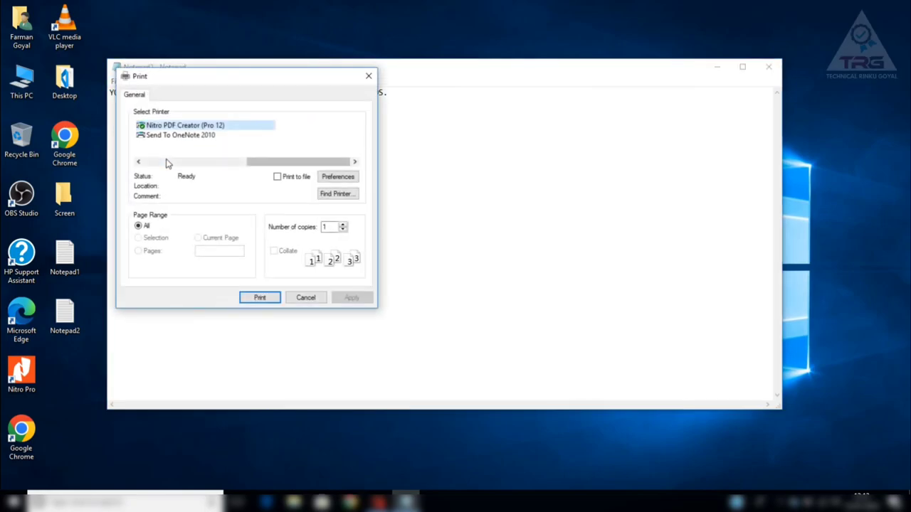
{"action": "mouse_move", "coordinate": [260, 161]}
{"action": "left_mouse_down"}
{"action": "mouse_move", "coordinate": [143, 166]}
{"action": "mouse_move", "coordinate": [253, 162]}
{"action": "left_mouse_up"}
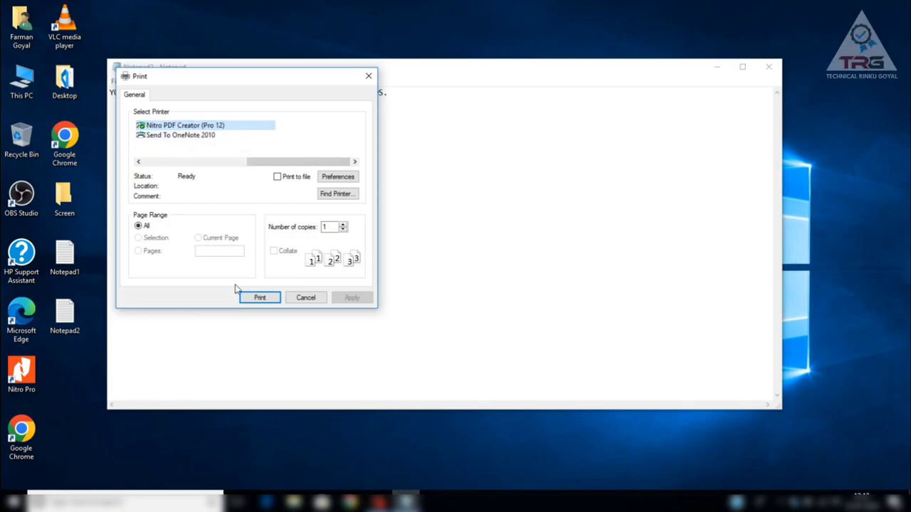
{"action": "left_click", "coordinate": [260, 298]}
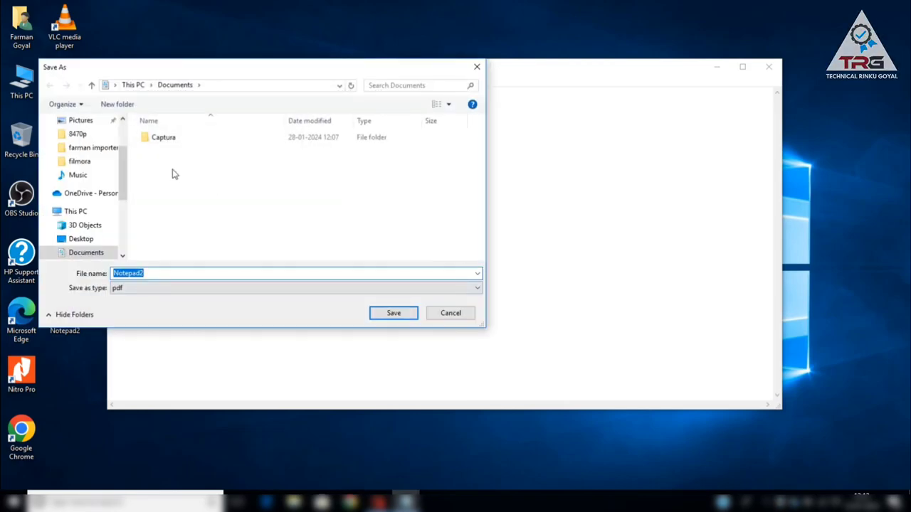
{"action": "scroll", "coordinate": [120, 158], "scroll_direction": "up", "scroll_amount": 2}
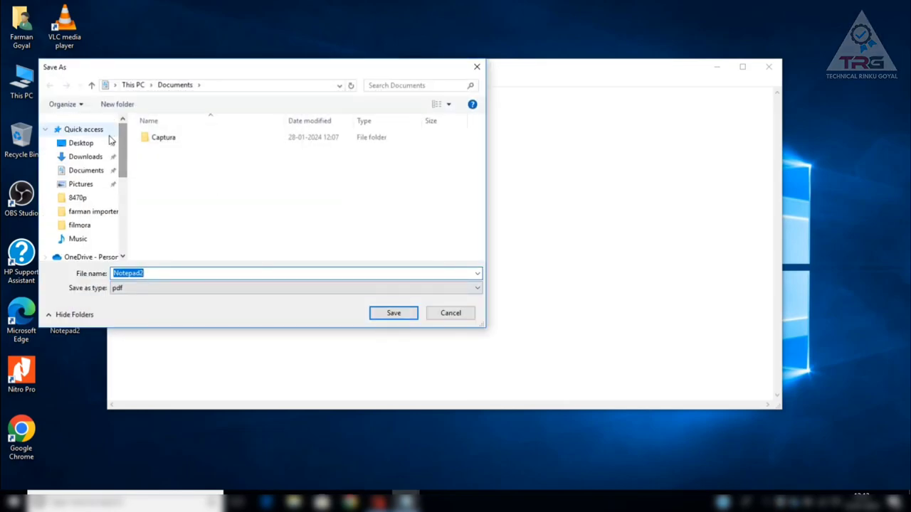
{"action": "left_click", "coordinate": [93, 146]}
{"action": "left_click", "coordinate": [390, 314]}
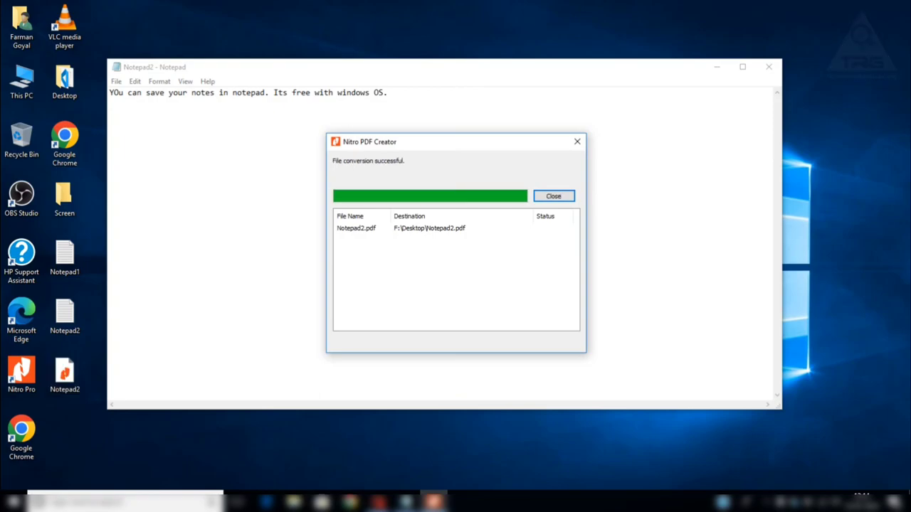
{"action": "key", "text": "Return"}
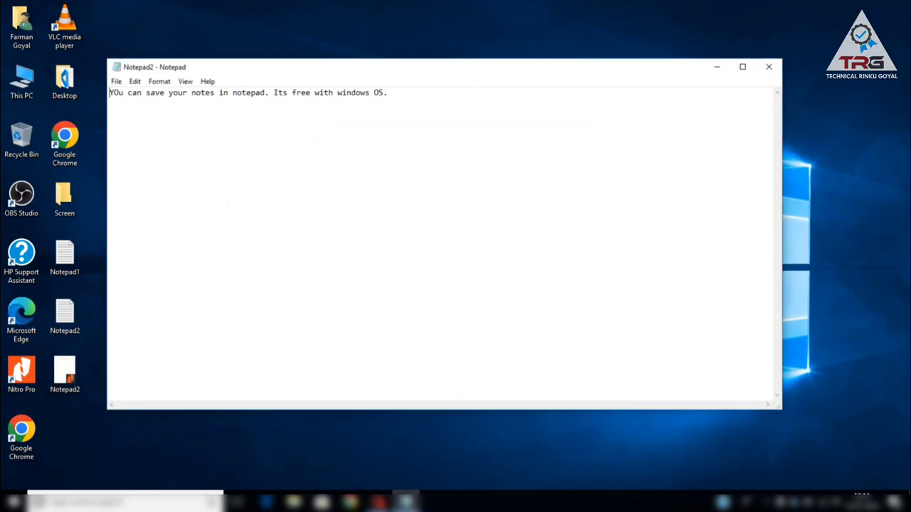
Step: Open the Notepad2 PDF from the Desktop in Nitro Pro, examine its header, text and footer area, and close it
{"action": "double_click", "coordinate": [71, 367]}
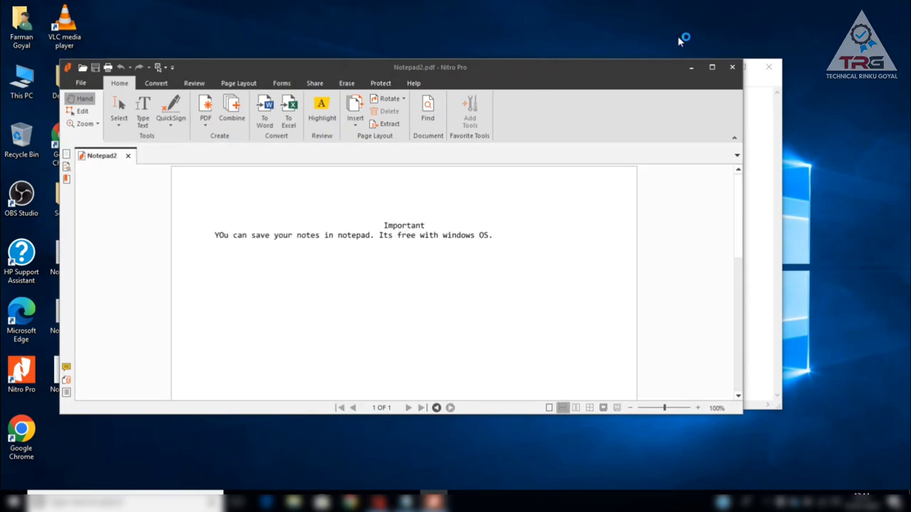
{"action": "left_click_drag", "start_coordinate": [599, 80], "coordinate": [626, 57]}
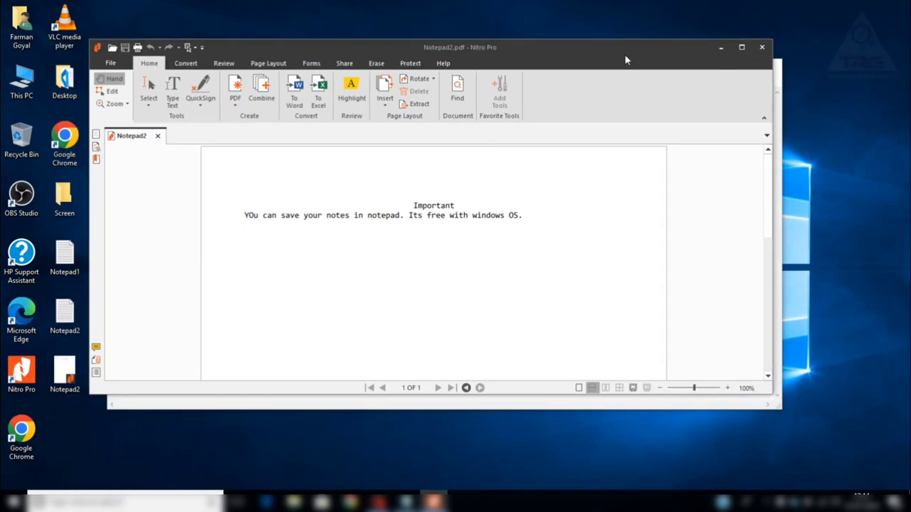
{"action": "left_click", "coordinate": [737, 47]}
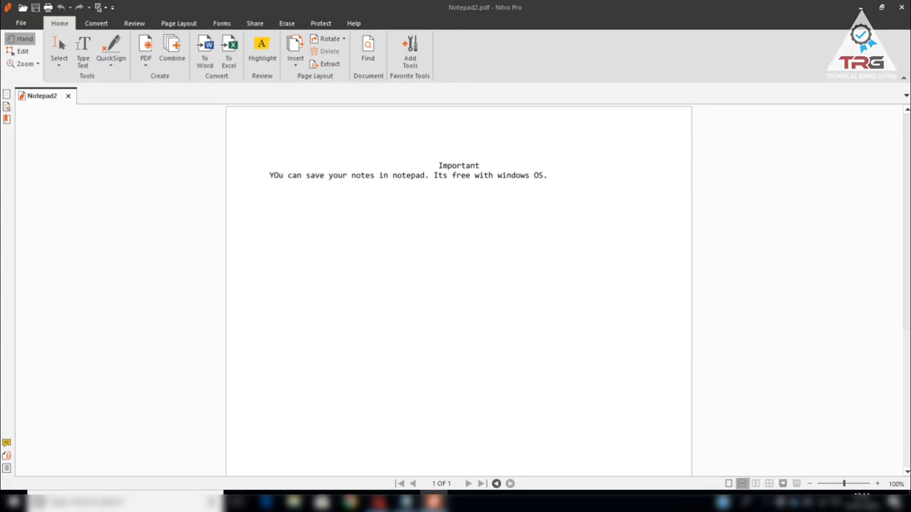
{"action": "scroll", "coordinate": [907, 281], "scroll_direction": "down", "scroll_amount": 6}
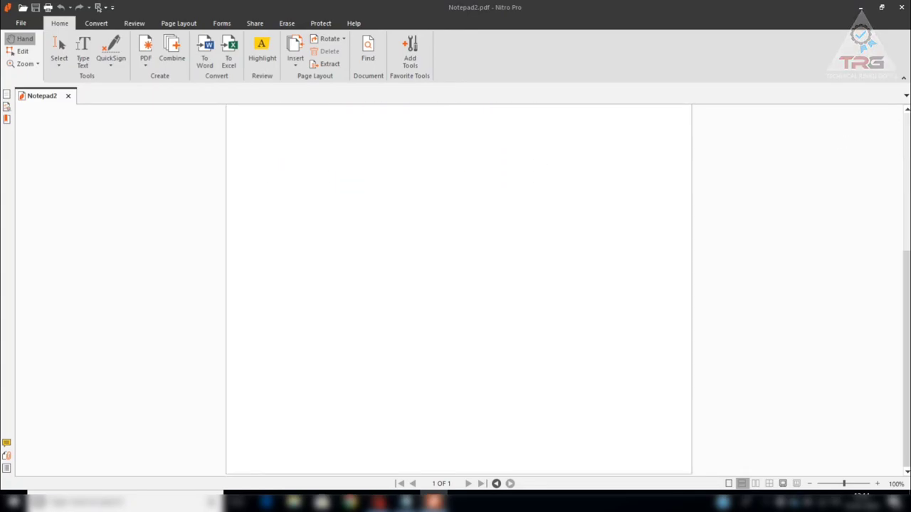
{"action": "left_click_drag", "start_coordinate": [908, 281], "coordinate": [897, 139]}
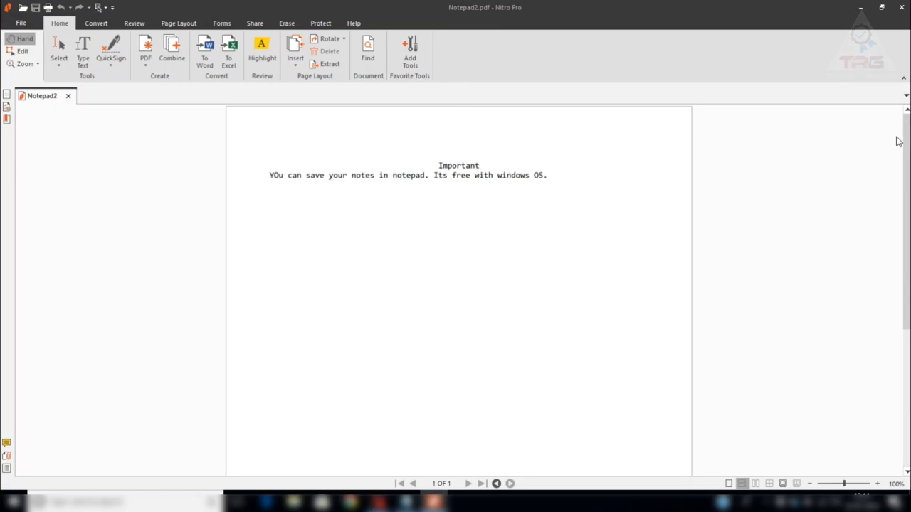
{"action": "left_click", "coordinate": [903, 7]}
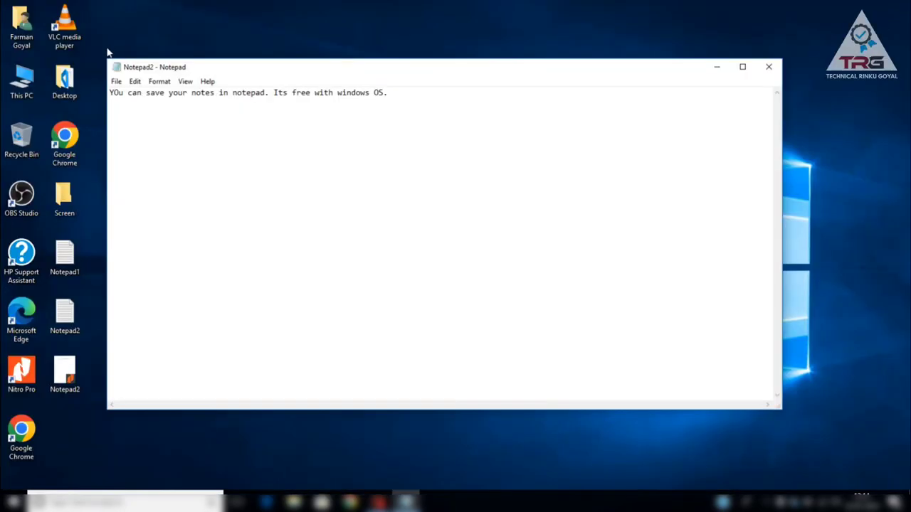
{"action": "left_click", "coordinate": [116, 82]}
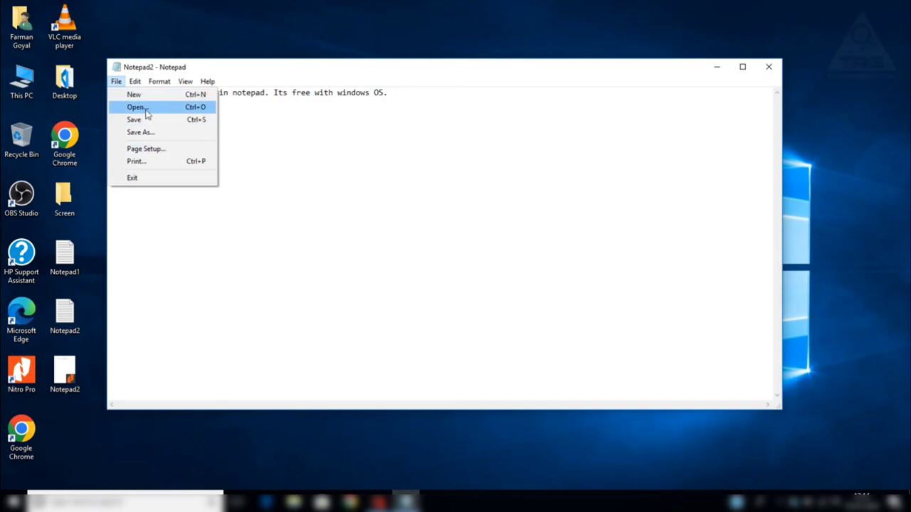
{"action": "mouse_move", "coordinate": [133, 78]}
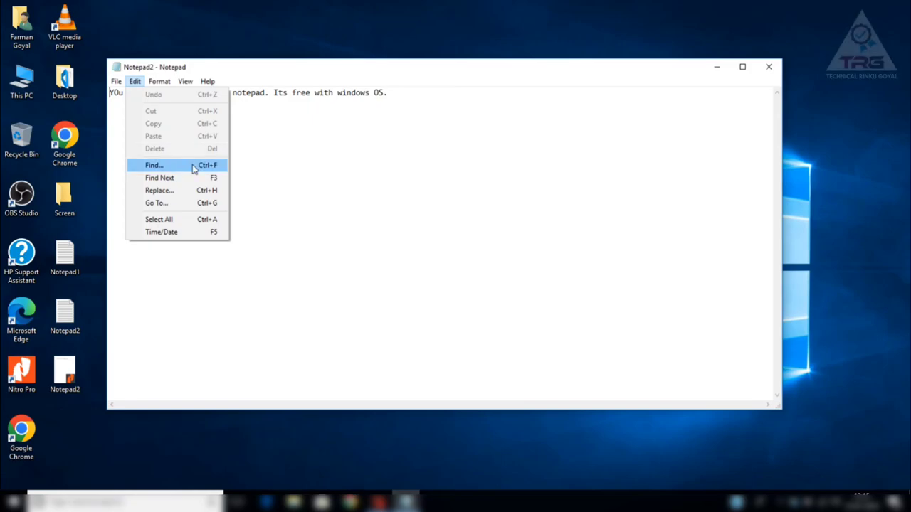
Step: Add a new line reading "Undo Ctrl+Z" below the existing sentence
{"action": "left_click", "coordinate": [403, 96]}
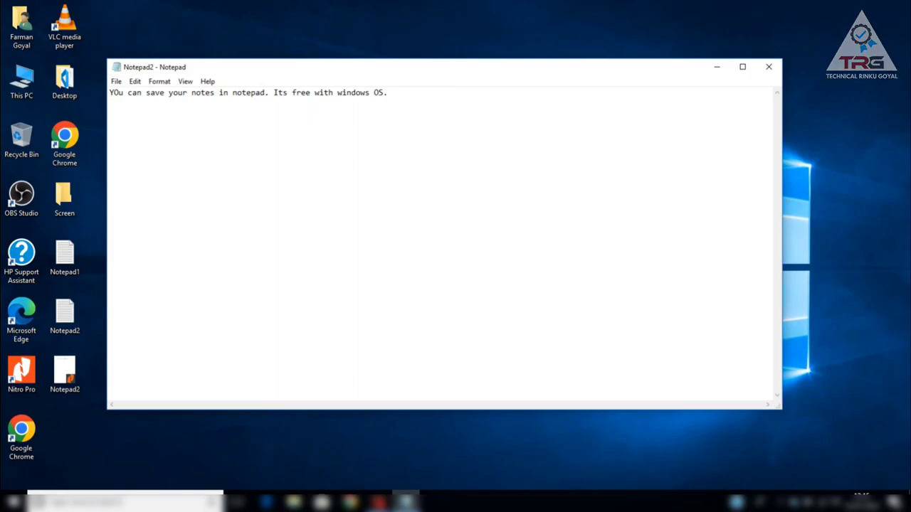
{"action": "type", "text": "Undo "}
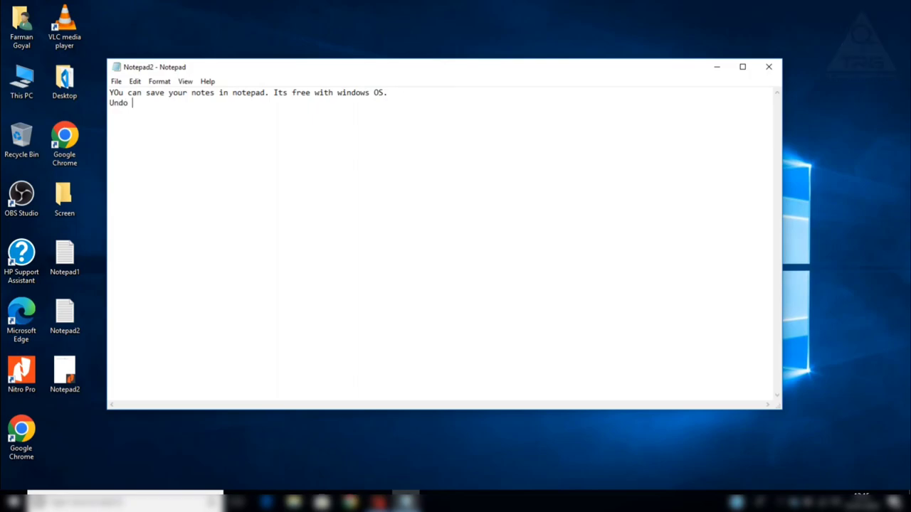
{"action": "type", "text": "   Ctrl"}
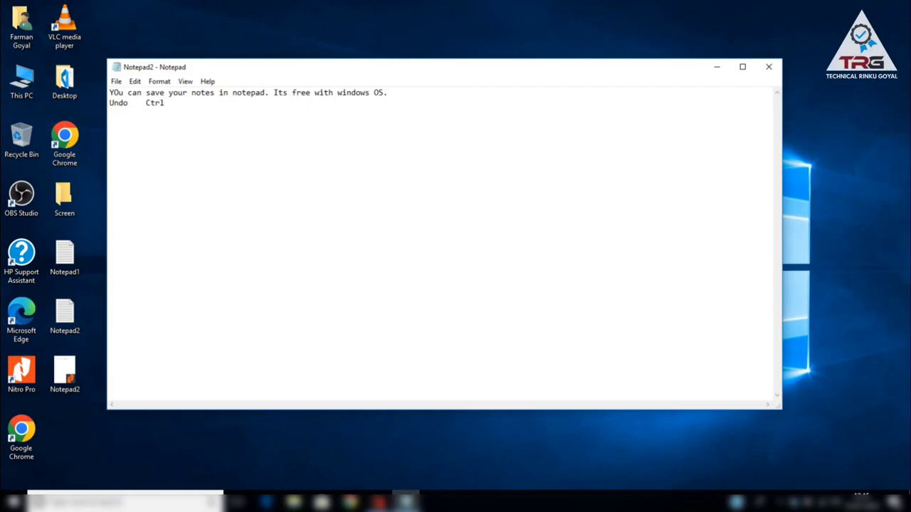
{"action": "type", "text": "+Z"}
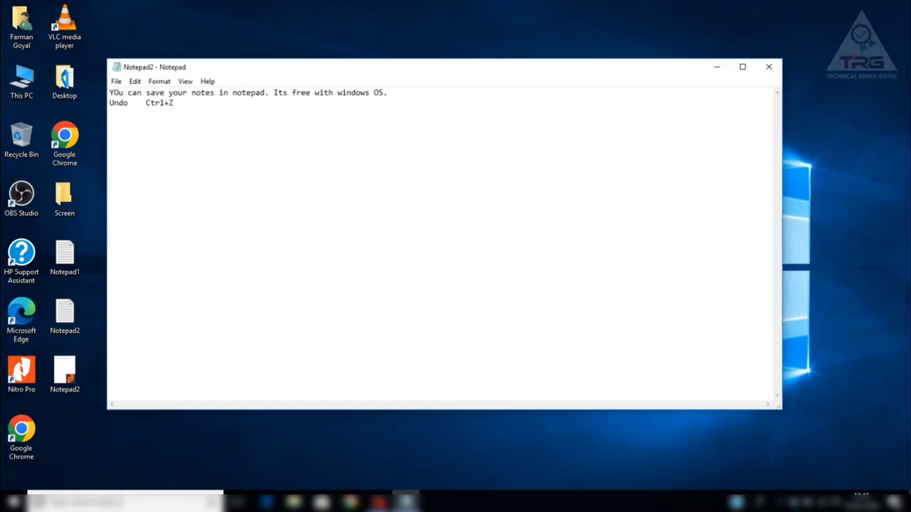
Step: Add a line reading "Cut" followed by "Ctrl+X", aligned in columns with the Undo line
{"action": "key", "text": "Return"}
{"action": "type", "text": "Cut"}
{"action": "key", "text": "Tab"}
{"action": "type", "text": "Ctrl"}
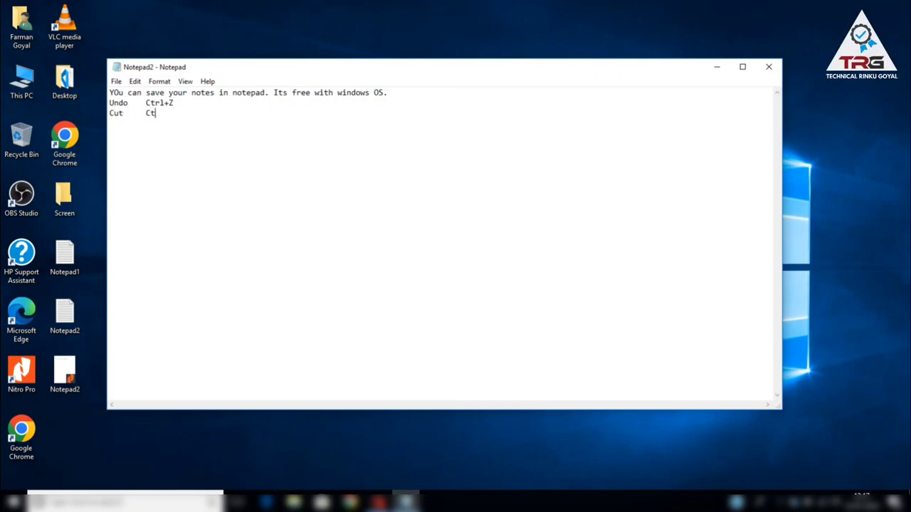
{"action": "type", "text": "+"}
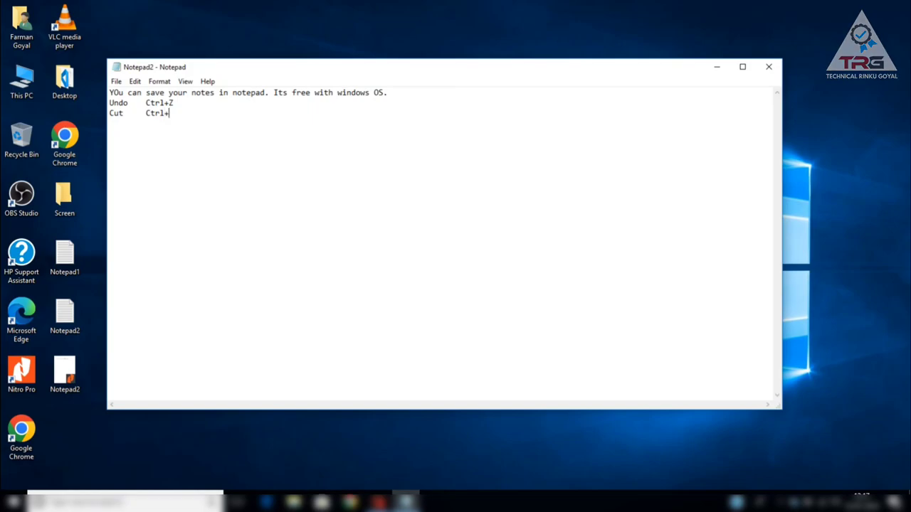
{"action": "type", "text": "X"}
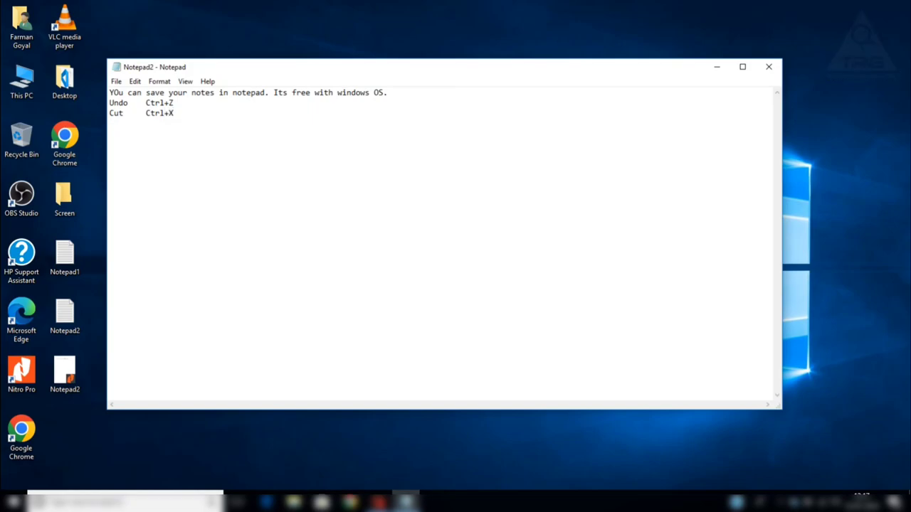
Step: Add a line reading "Copy" followed by "Ctrl+C" below the Cut line, keeping the columns aligned
{"action": "key", "text": "Return"}
{"action": "type", "text": "Copy"}
{"action": "key", "text": "Tab"}
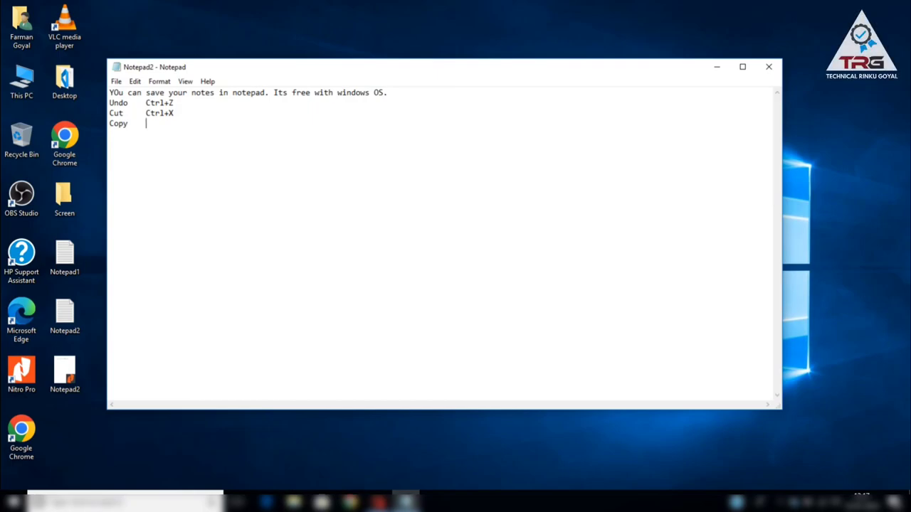
{"action": "type", "text": "Ctrl"}
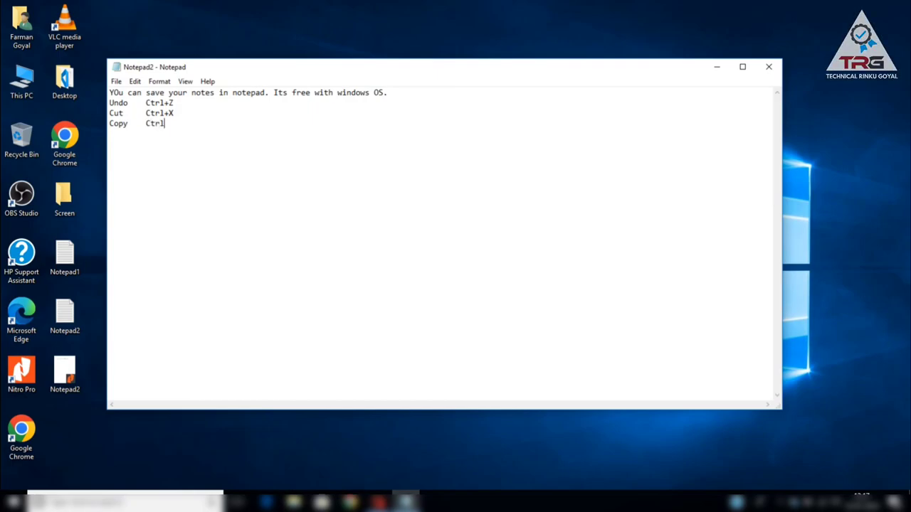
{"action": "type", "text": "+C"}
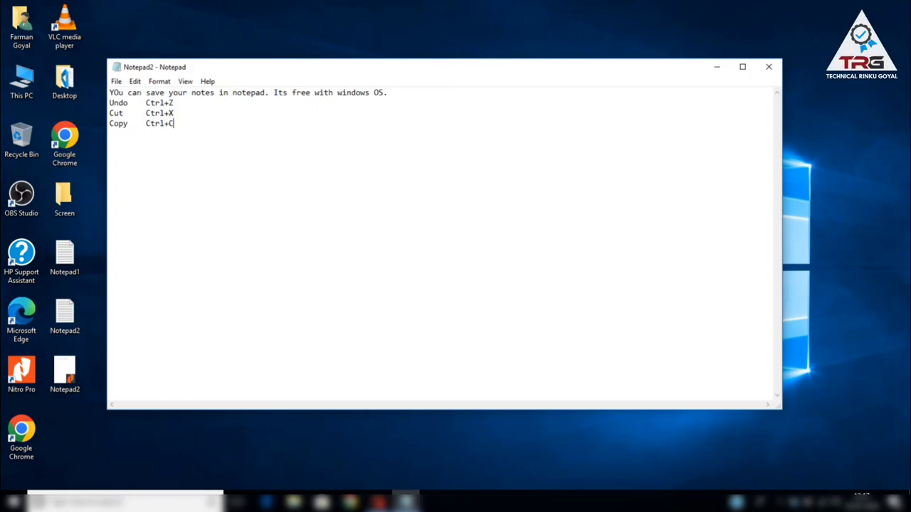
Step: Undo the last typing that added the Cut and Copy lines, and bring both lines back with a second undo
{"action": "left_click", "coordinate": [135, 82]}
{"action": "left_click", "coordinate": [136, 84]}
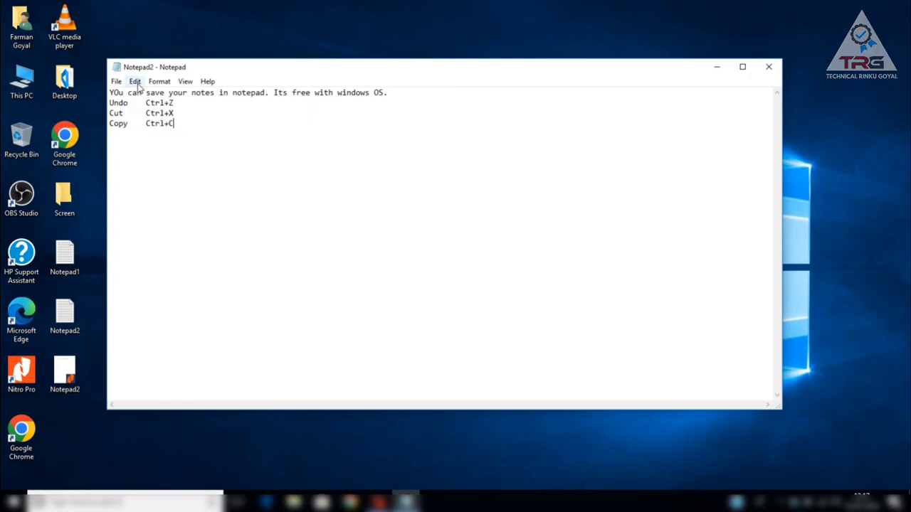
{"action": "left_click", "coordinate": [135, 82]}
{"action": "left_click", "coordinate": [135, 94]}
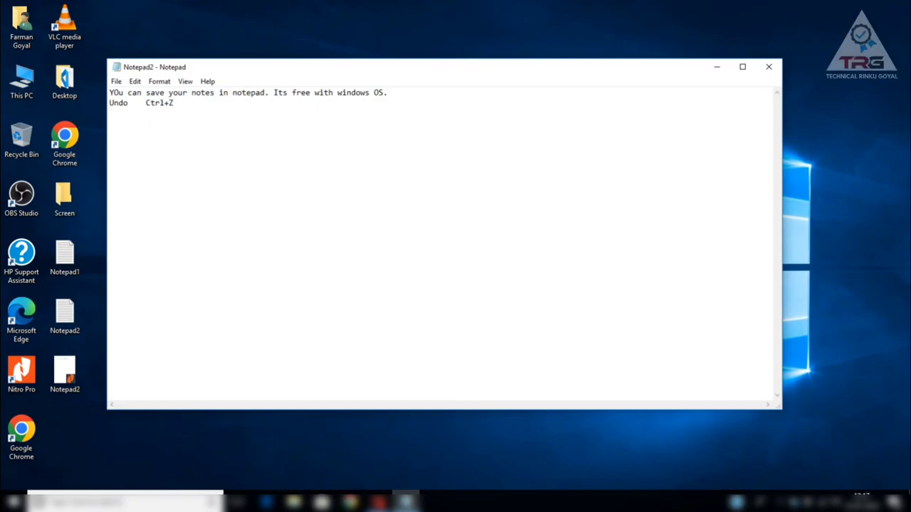
{"action": "left_click", "coordinate": [135, 82]}
{"action": "left_click", "coordinate": [131, 93]}
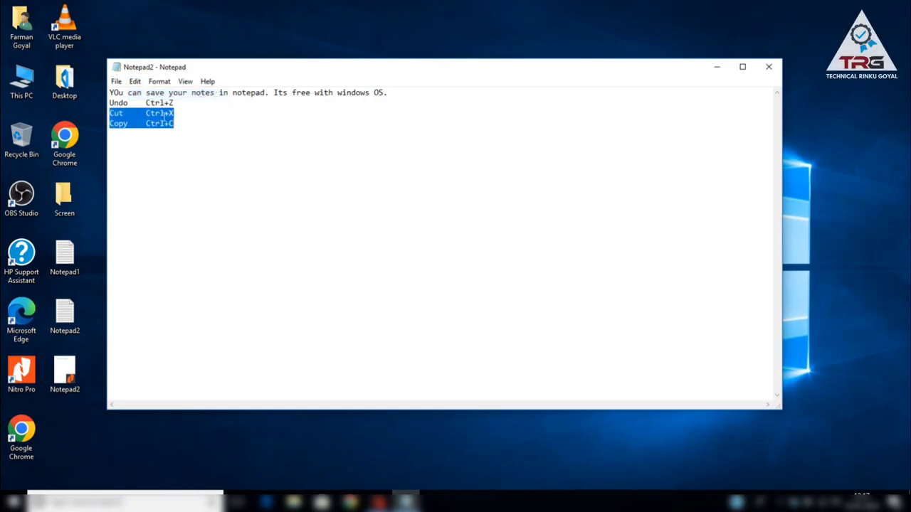
Step: Place the cursor in the blank area below the Copy line and undo the last edit twice
{"action": "left_click", "coordinate": [110, 143]}
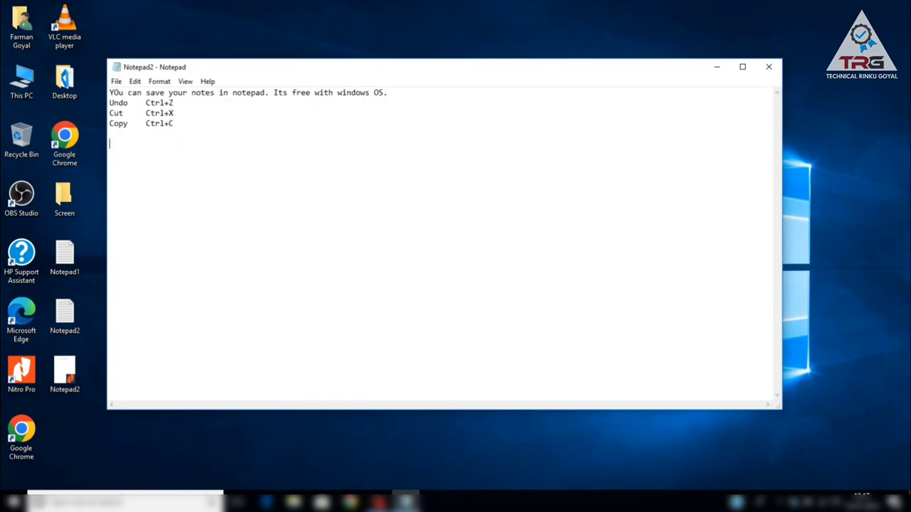
{"action": "key", "text": "ctrl+z"}
{"action": "key", "text": "ctrl+z"}
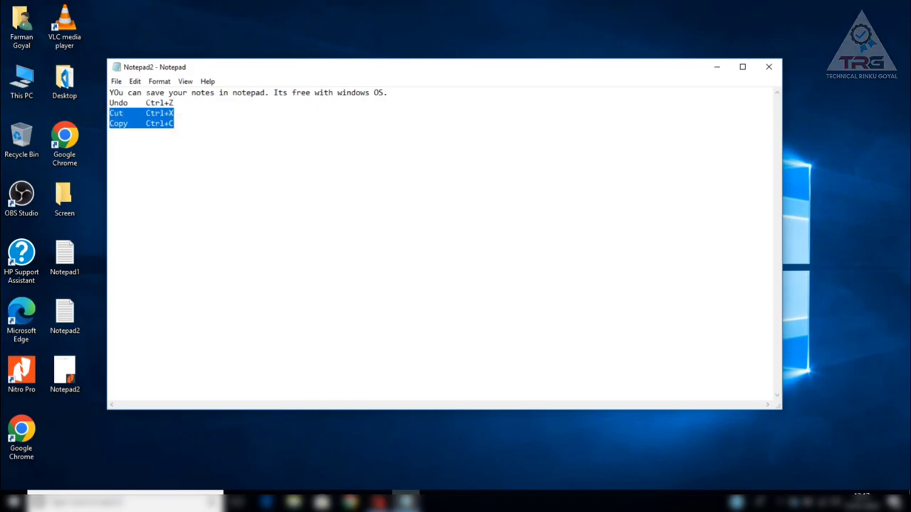
Step: Cut the whole "Copy Ctrl+C" line and paste it back below the Cut line
{"action": "left_click", "coordinate": [135, 82]}
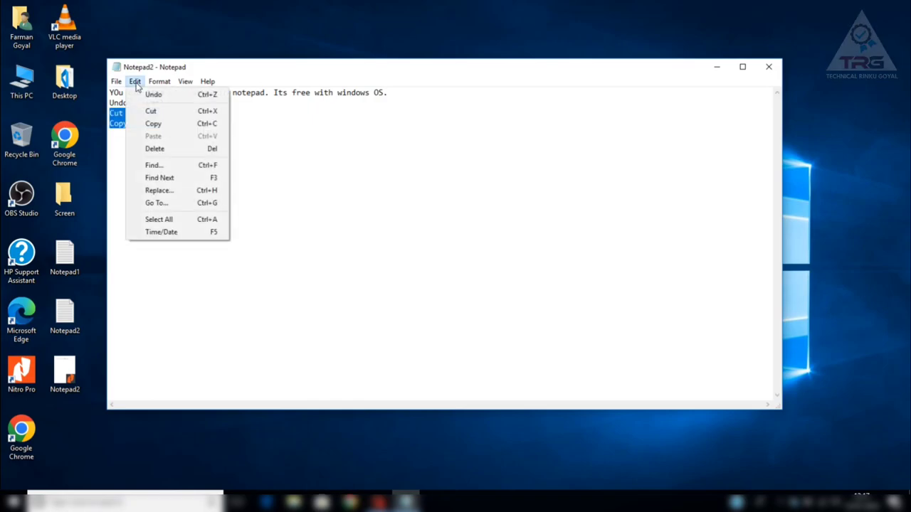
{"action": "left_click", "coordinate": [119, 164]}
{"action": "key", "text": "shift+Left"}
{"action": "key", "text": "shift+Left"}
{"action": "key", "text": "shift+Left"}
{"action": "key", "text": "shift+Left"}
{"action": "key", "text": "shift+Left"}
{"action": "key", "text": "shift+Left"}
{"action": "key", "text": "shift+Left"}
{"action": "key", "text": "shift+Left"}
{"action": "key", "text": "shift+Left"}
{"action": "key", "text": "shift+Left"}
{"action": "key", "text": "shift+Left"}
{"action": "key", "text": "shift+Left"}
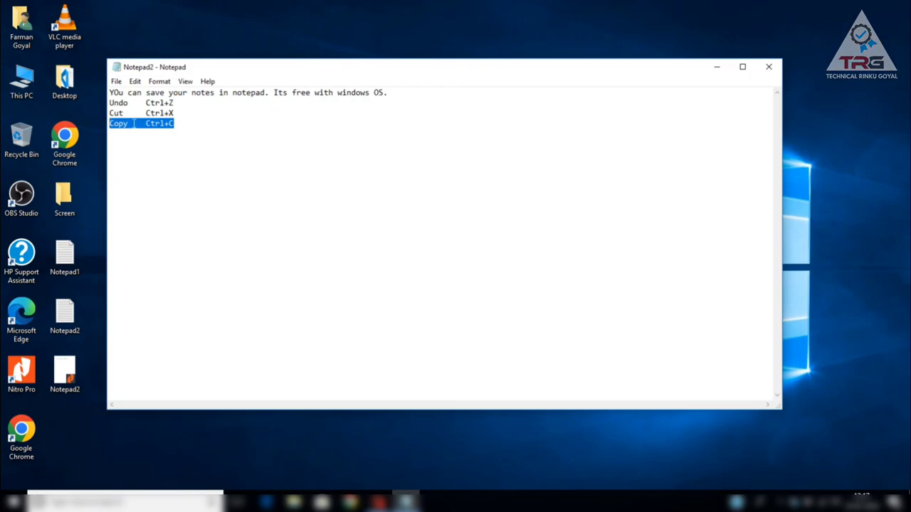
{"action": "right_click", "coordinate": [135, 123]}
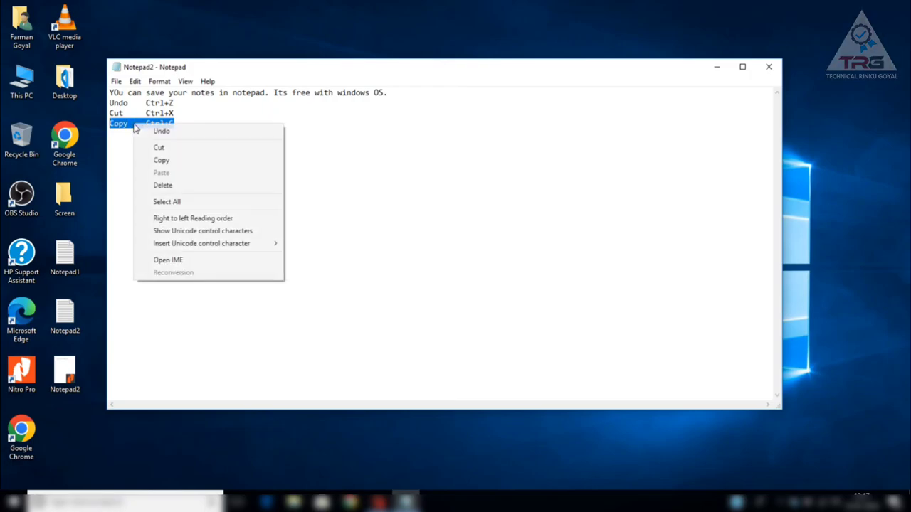
{"action": "left_click", "coordinate": [177, 155]}
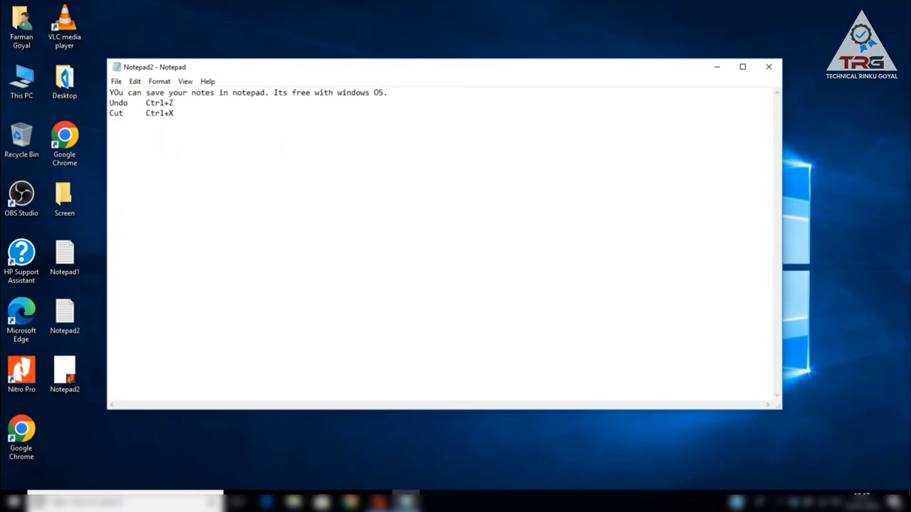
{"action": "right_click", "coordinate": [177, 155]}
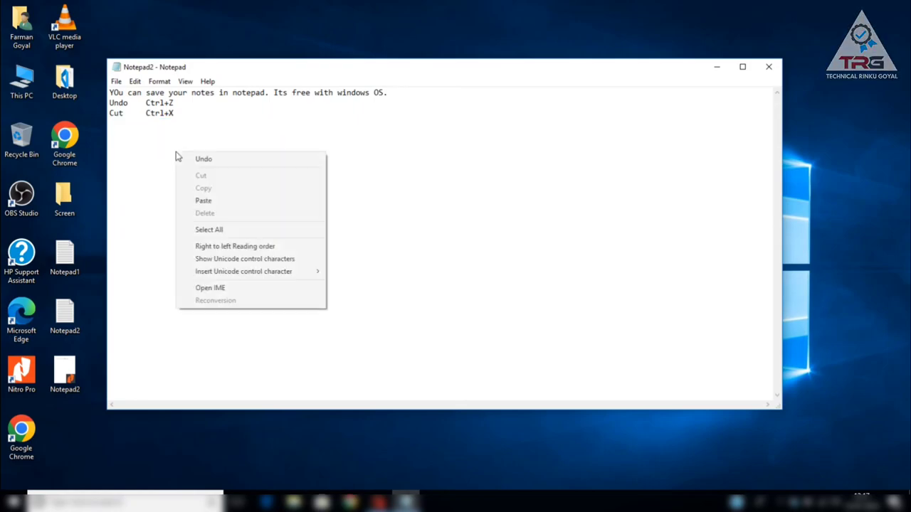
{"action": "left_click", "coordinate": [209, 201]}
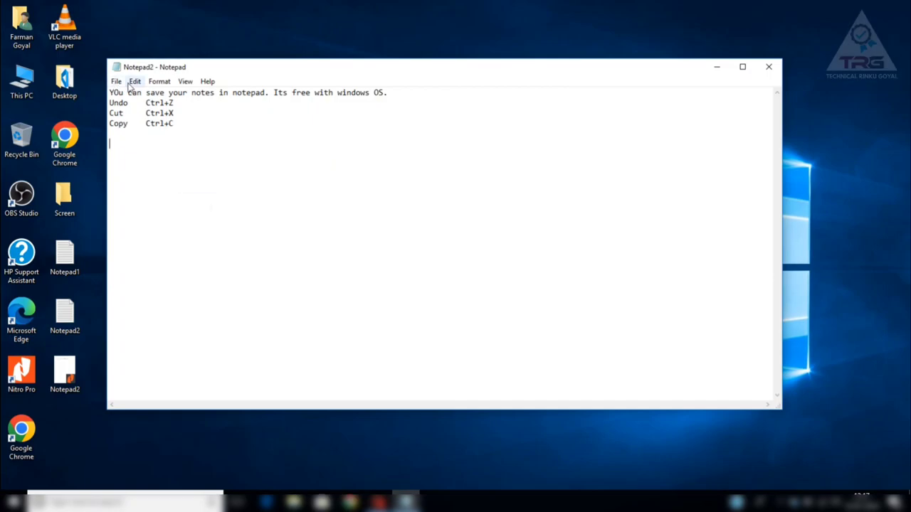